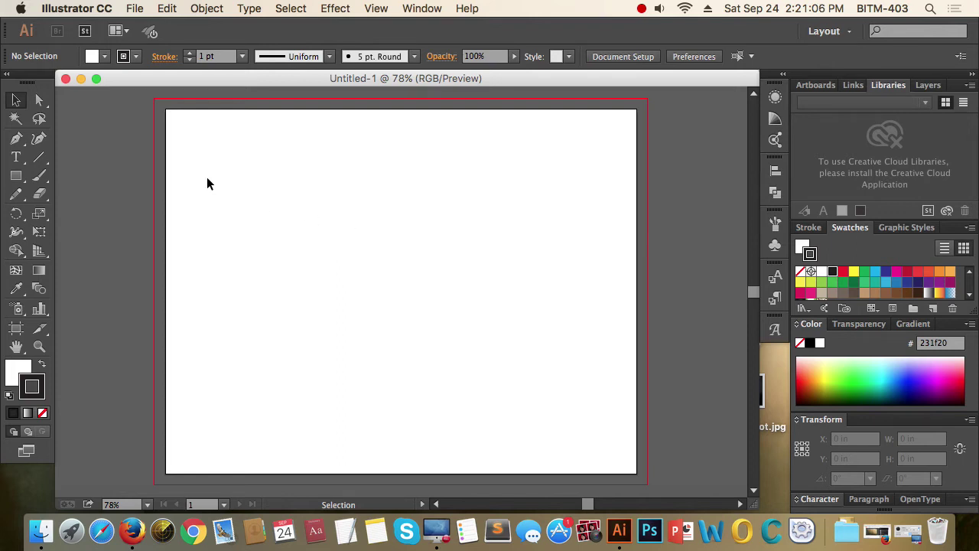
Draw an artboard-sized rectangle with a white fill and no stroke.
click(15, 176)
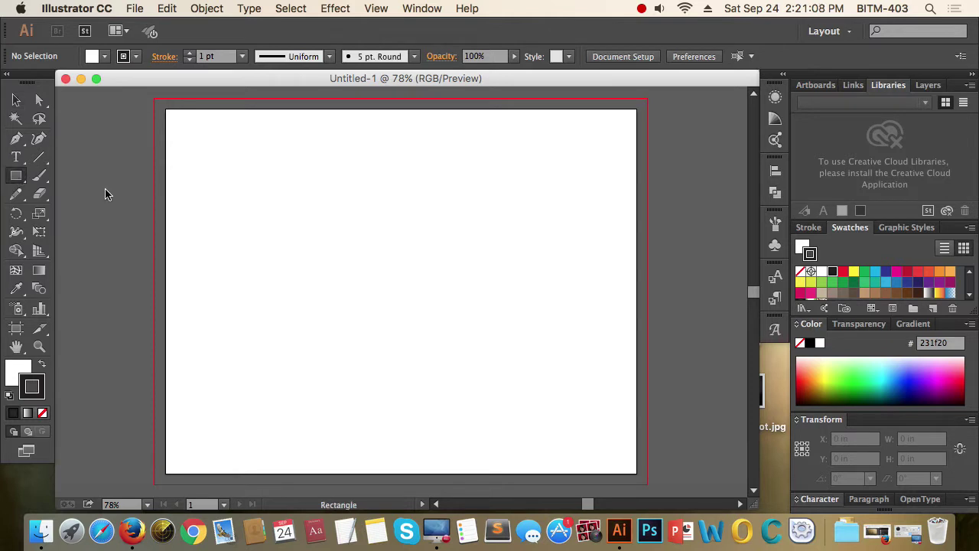
drag(163, 107, 642, 476)
click(17, 102)
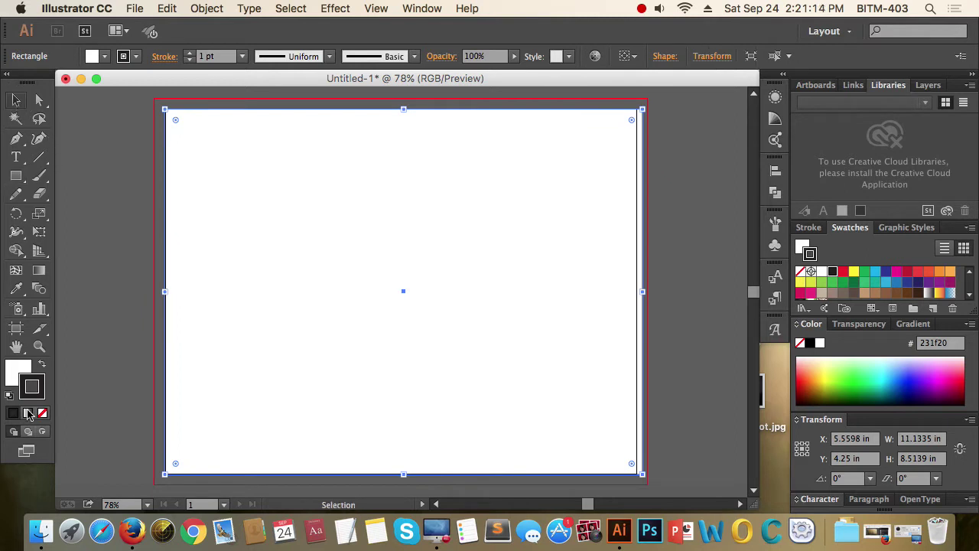
click(20, 373)
click(35, 391)
Give the rectangle a radial gradient fill with no stroke.
click(42, 413)
click(27, 414)
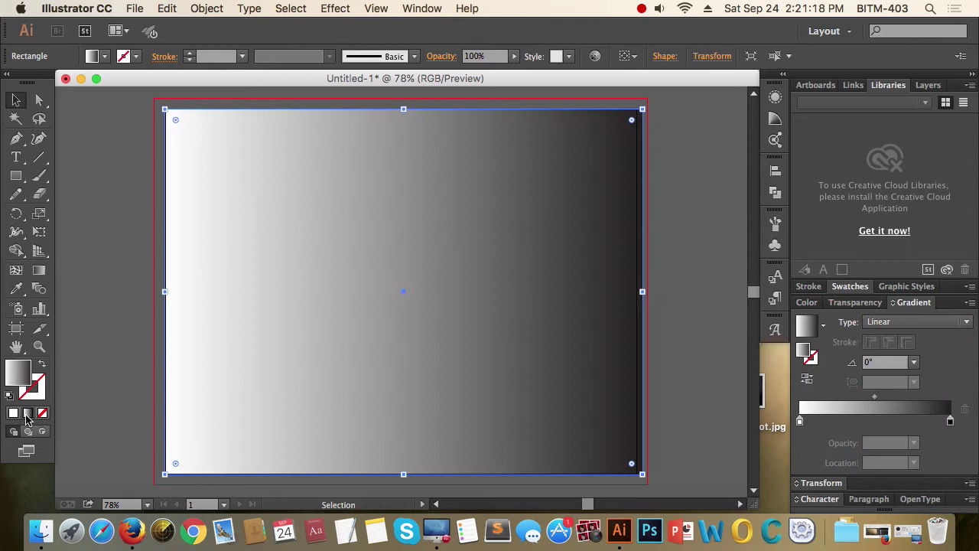
click(913, 322)
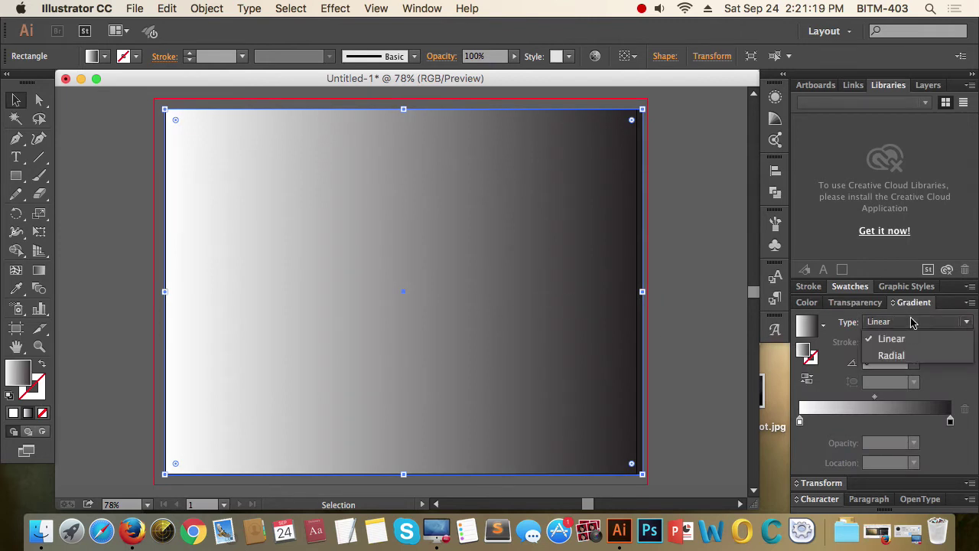
click(914, 356)
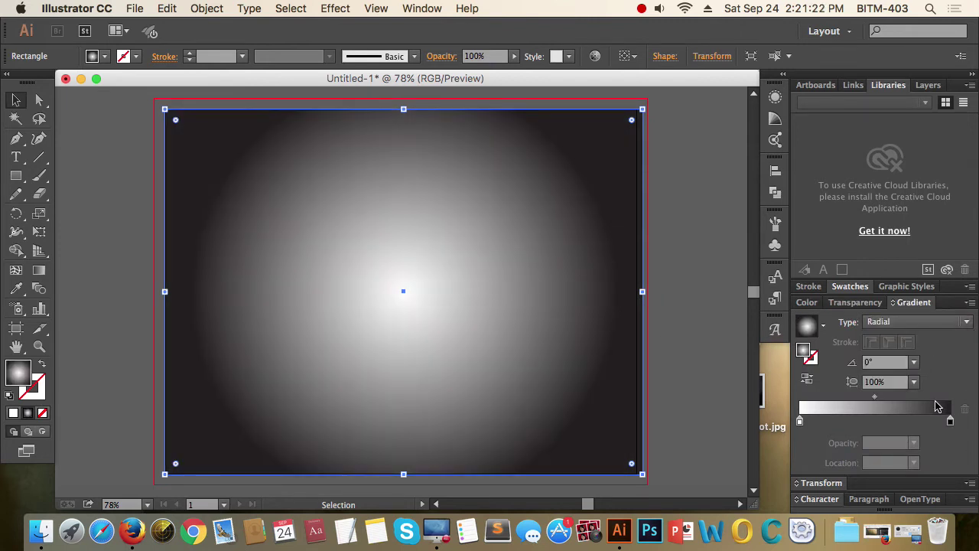
Set the dark gradient stop to 15% black, shift the midpoint outward, then deselect.
click(801, 425)
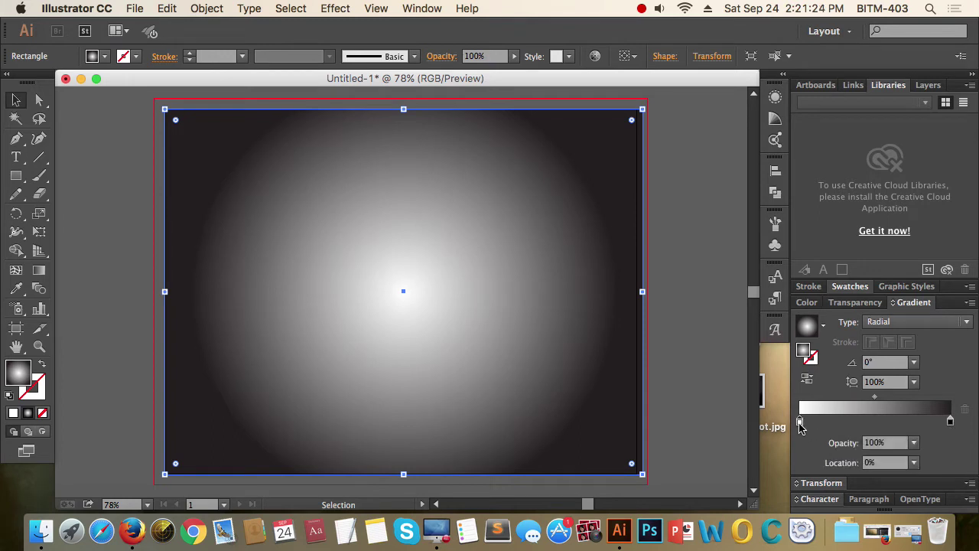
click(950, 421)
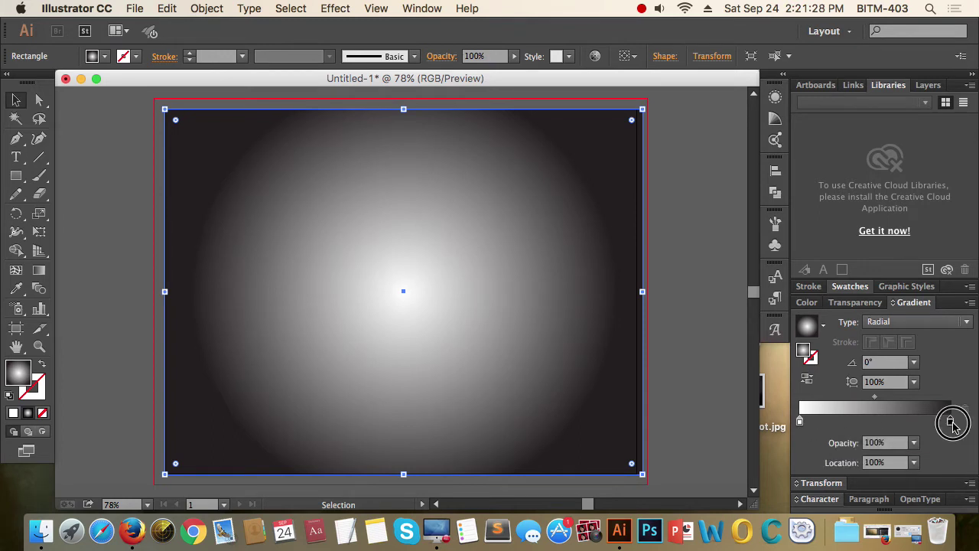
double_click(952, 423)
click(752, 272)
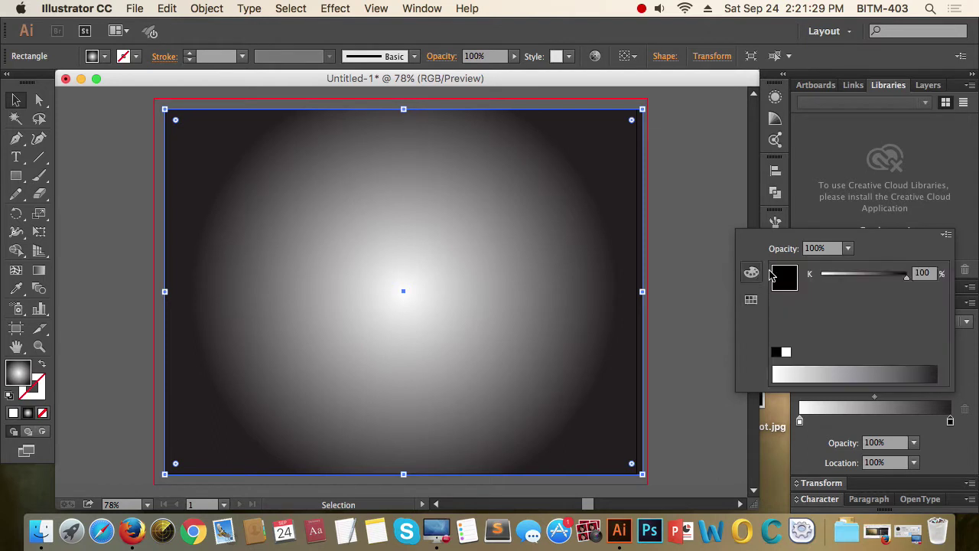
double_click(922, 273)
text(15)
key(Return)
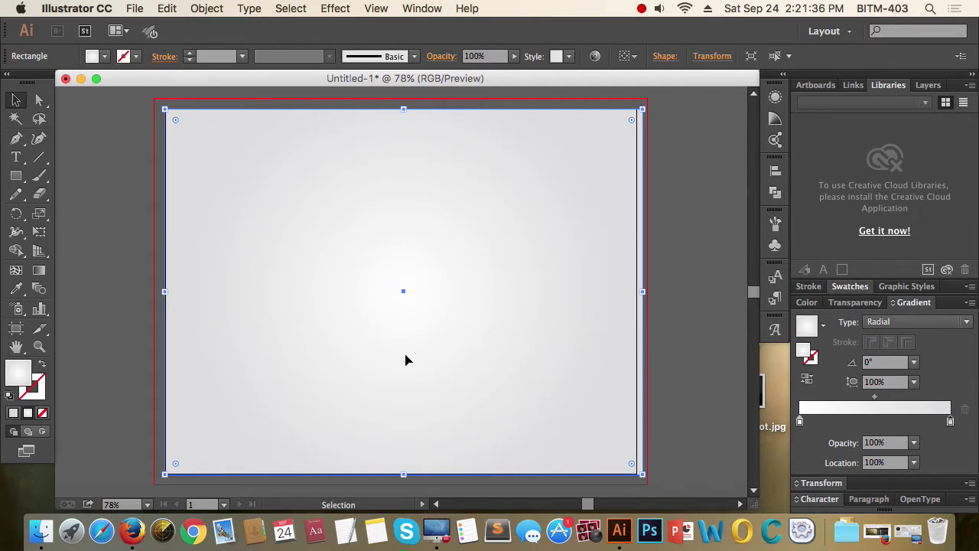
drag(876, 401, 904, 399)
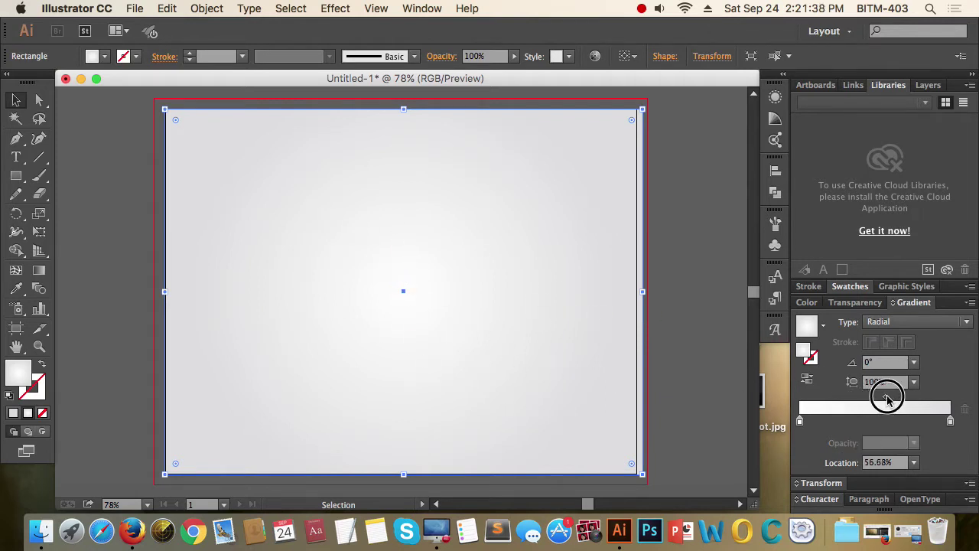
click(687, 358)
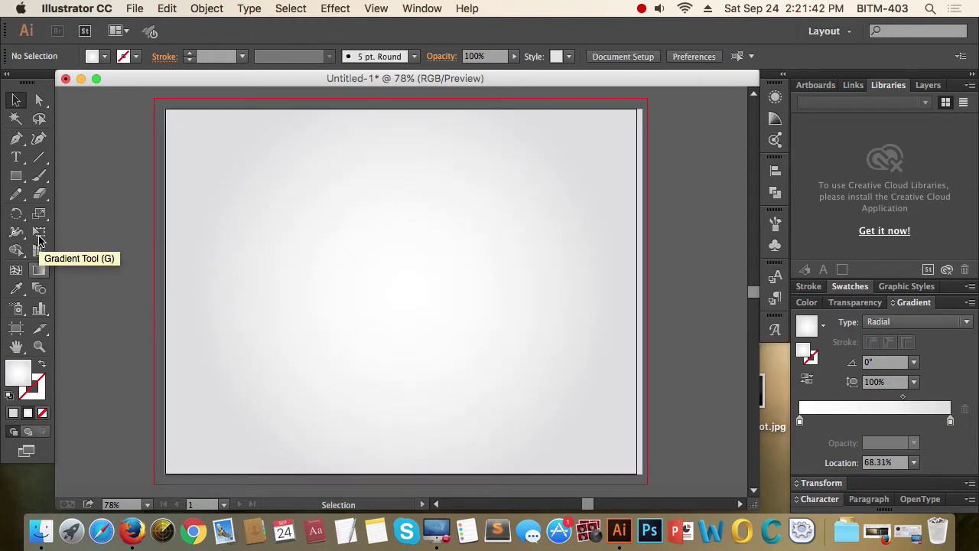
Add black 'BITM' text, enlarging it and moving it onto the artboard.
key(t)
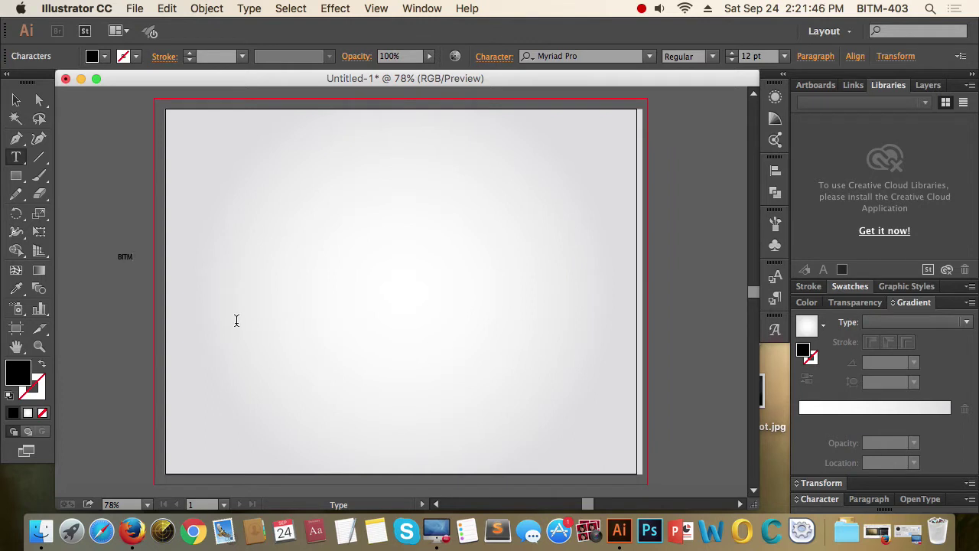
click(16, 100)
click(125, 257)
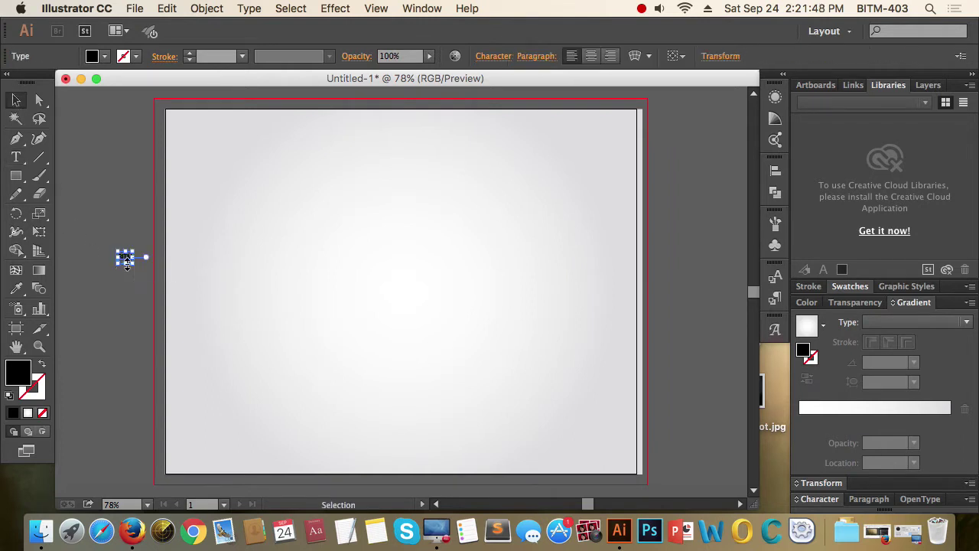
mouse_move(136, 265)
mouse_down()
mouse_move(173, 282)
mouse_move(385, 266)
mouse_move(397, 283)
mouse_up()
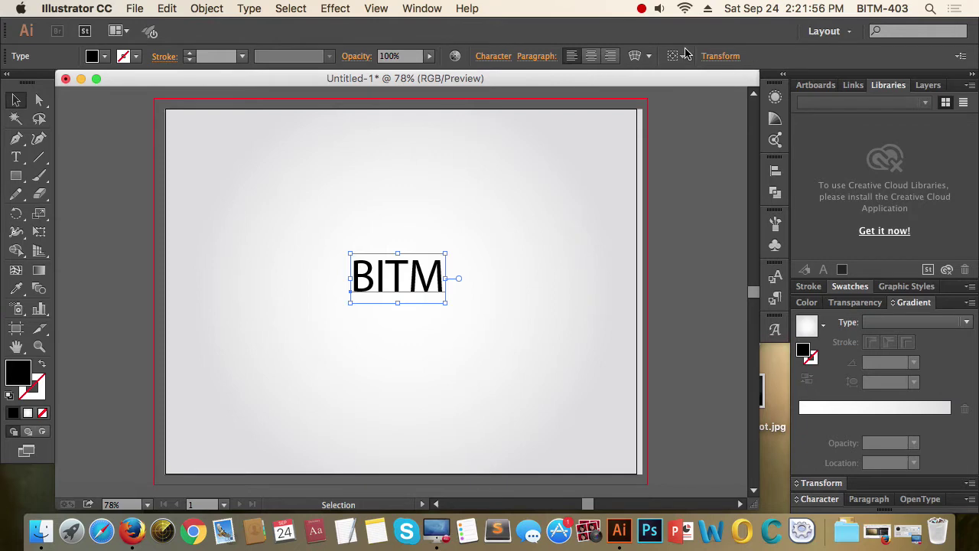
click(429, 11)
Centre the BITM text horizontally and vertically relative to the artboard.
click(451, 211)
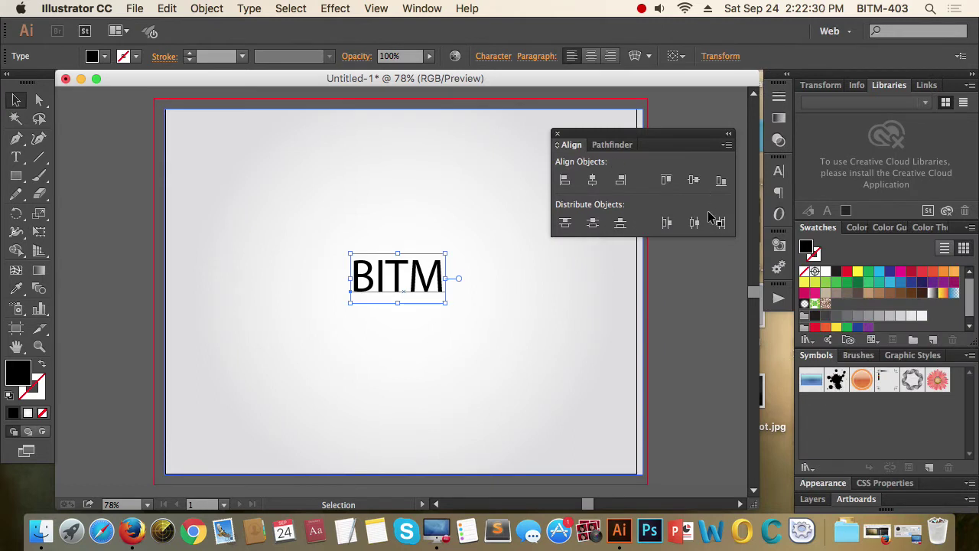
click(727, 144)
click(759, 146)
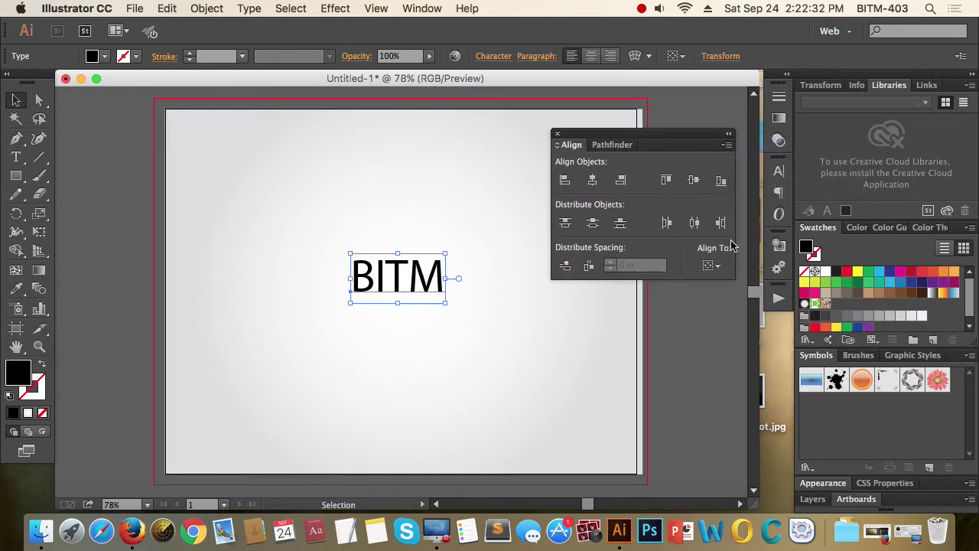
click(718, 265)
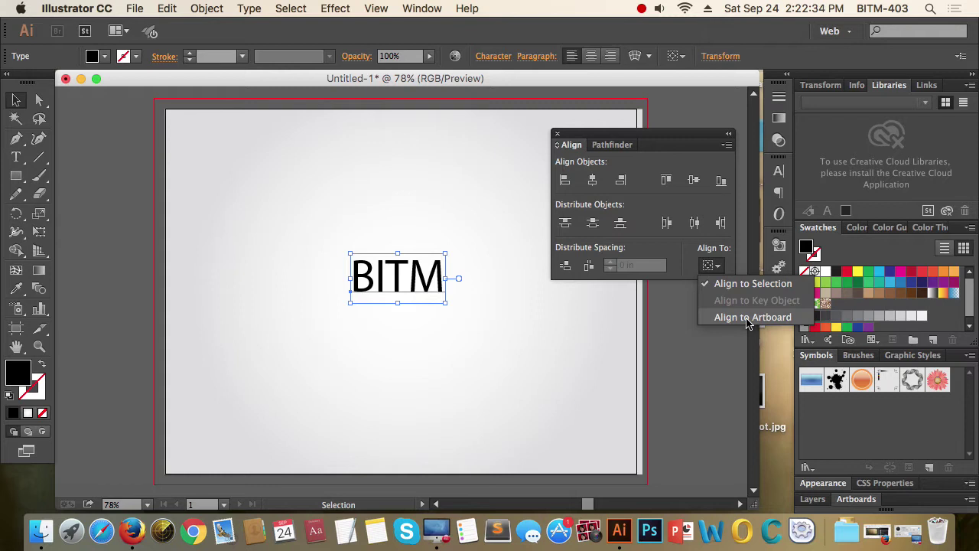
click(744, 318)
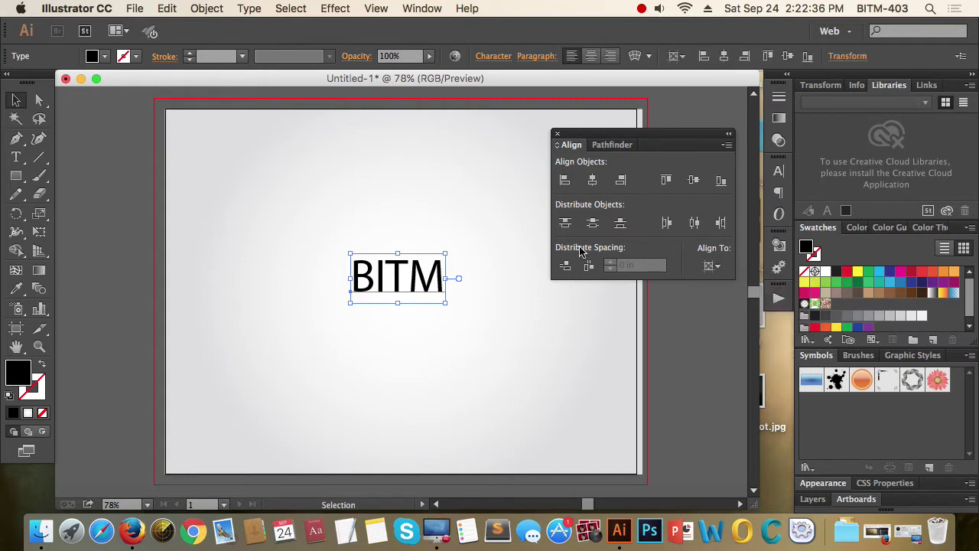
click(724, 57)
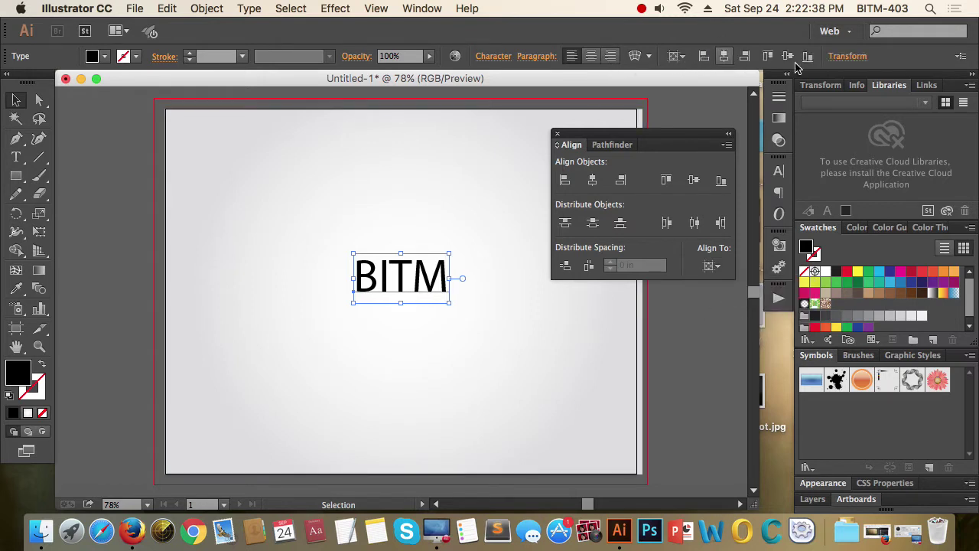
click(788, 57)
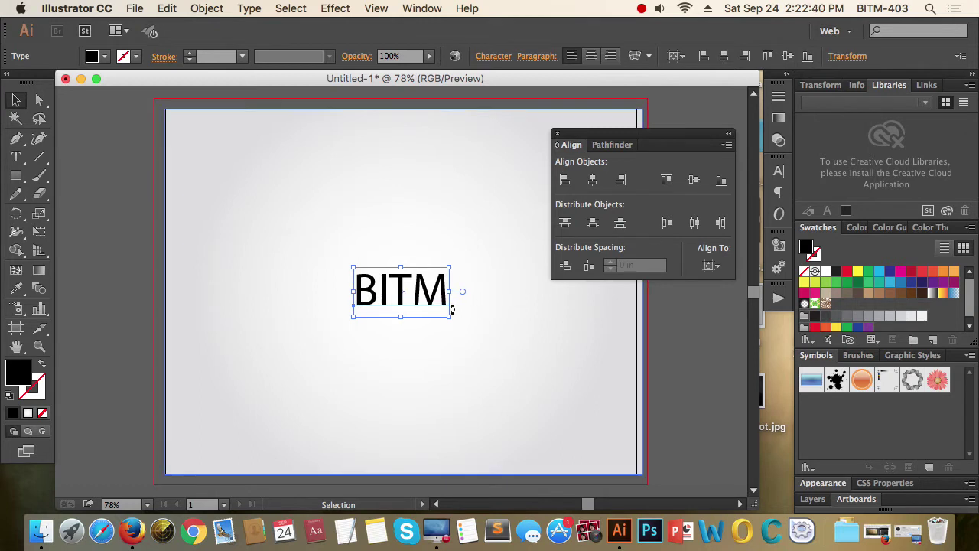
drag(632, 147, 765, 162)
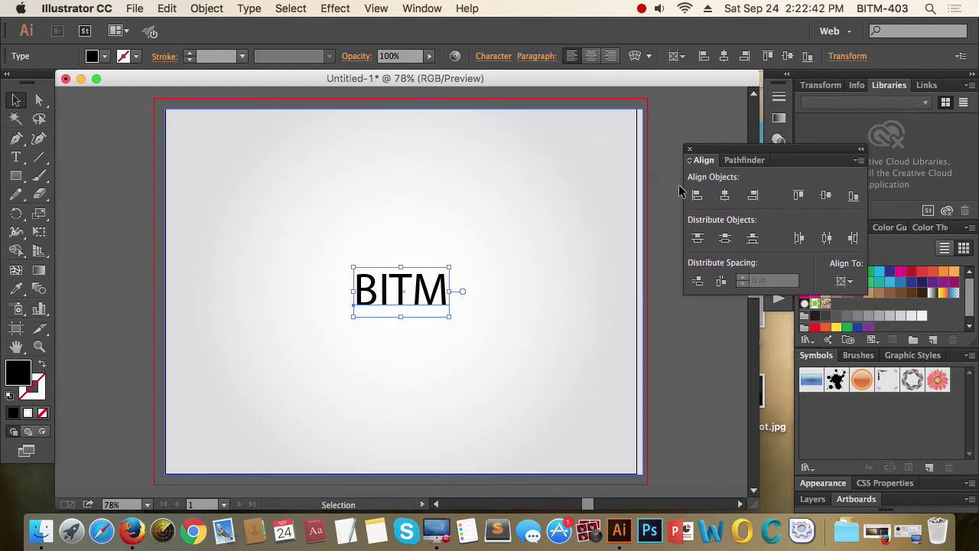
Scale BITM up proportionally, convert it to outlines, and deselect it.
drag(449, 316, 490, 339)
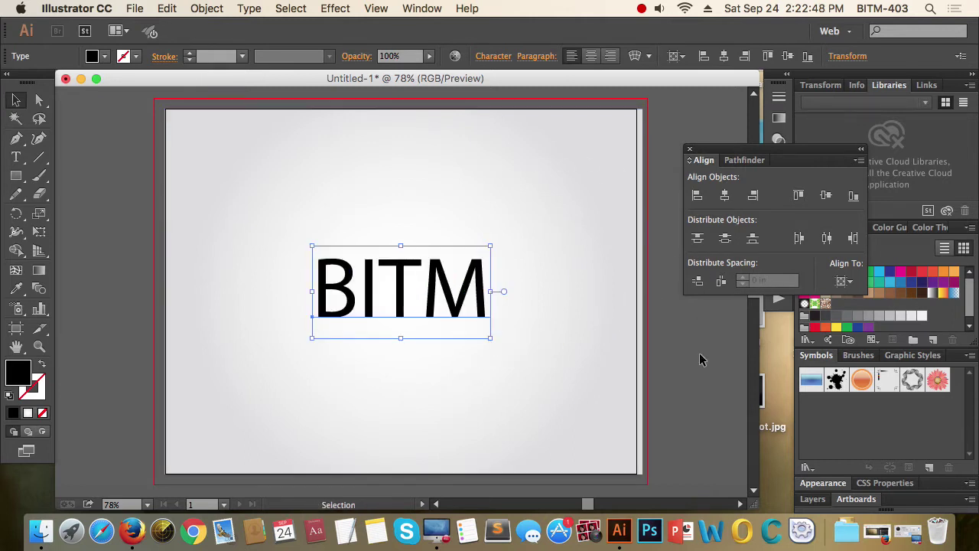
key(ctrl+shift+o)
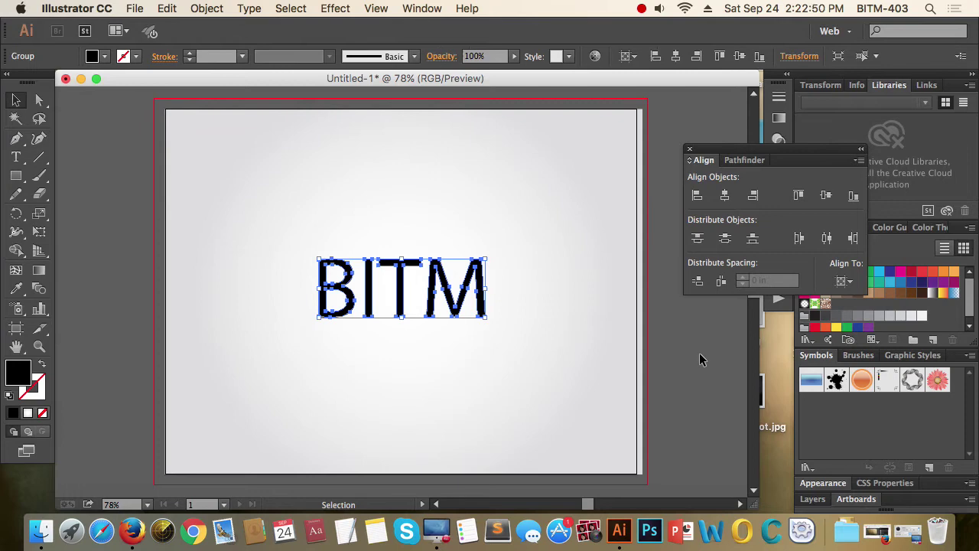
click(677, 349)
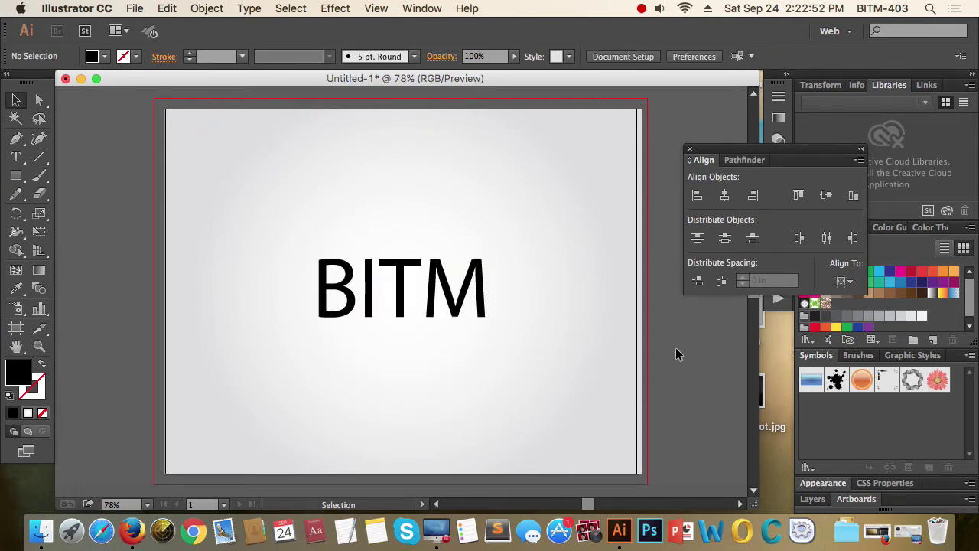
key(ctrl+alt+shift+s)
key(Escape)
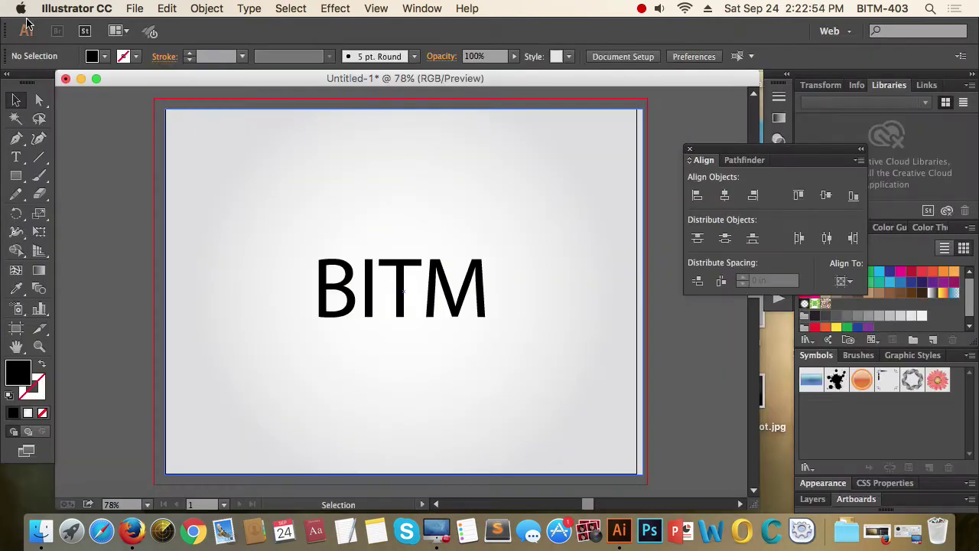
click(138, 11)
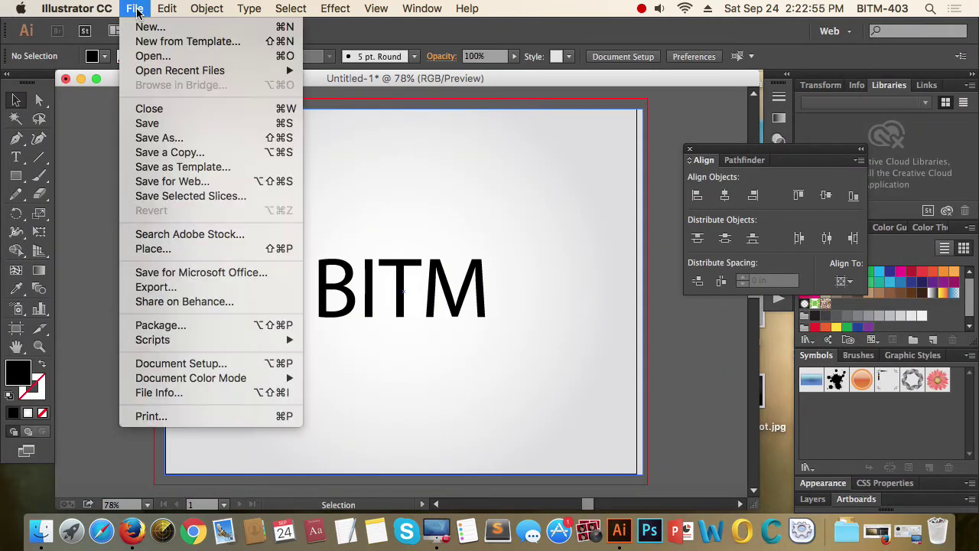
Save the artwork via Save for Web, then start text on a new document.
click(200, 182)
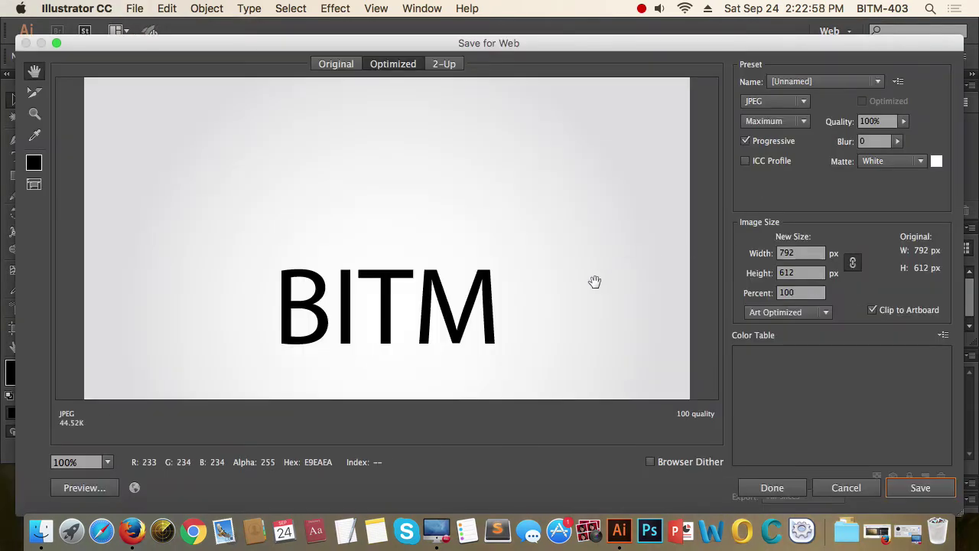
drag(595, 282, 601, 170)
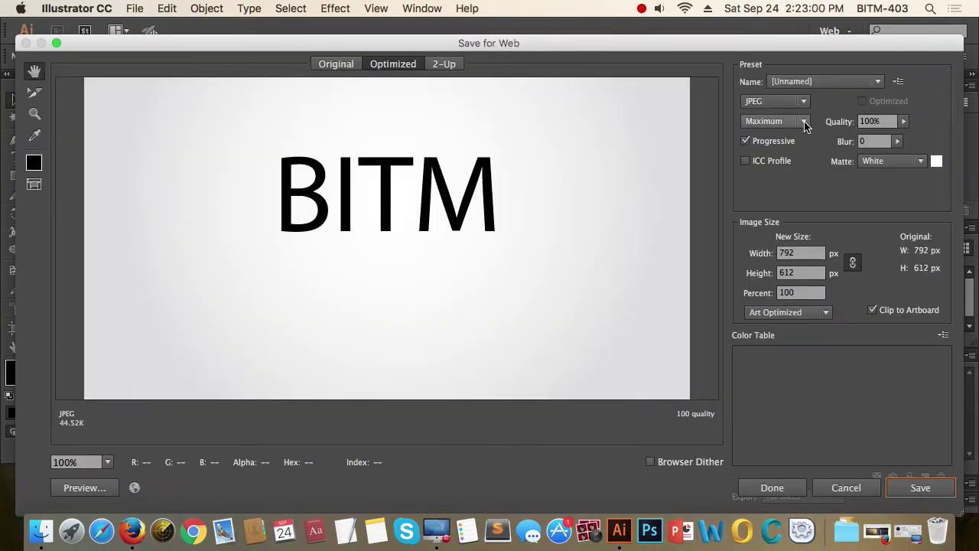
click(921, 488)
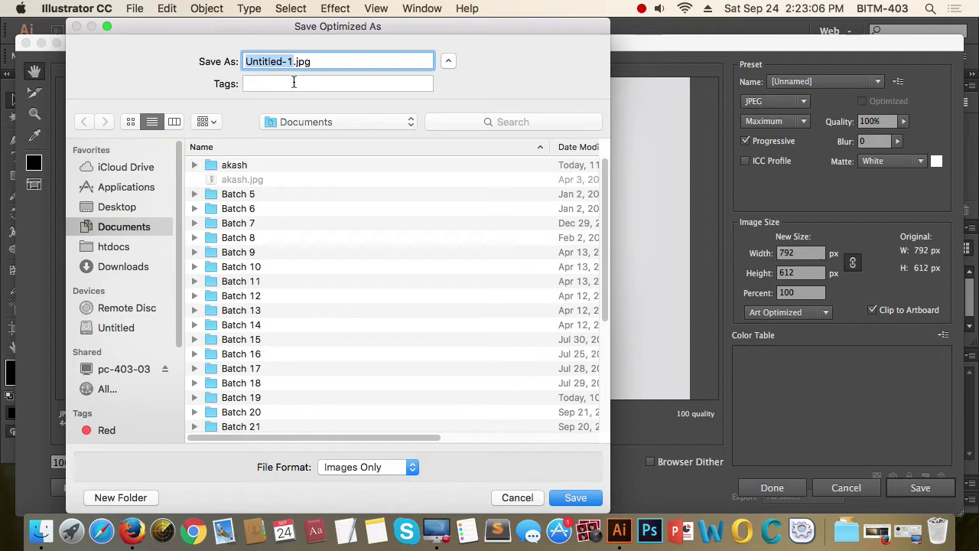
key(Return)
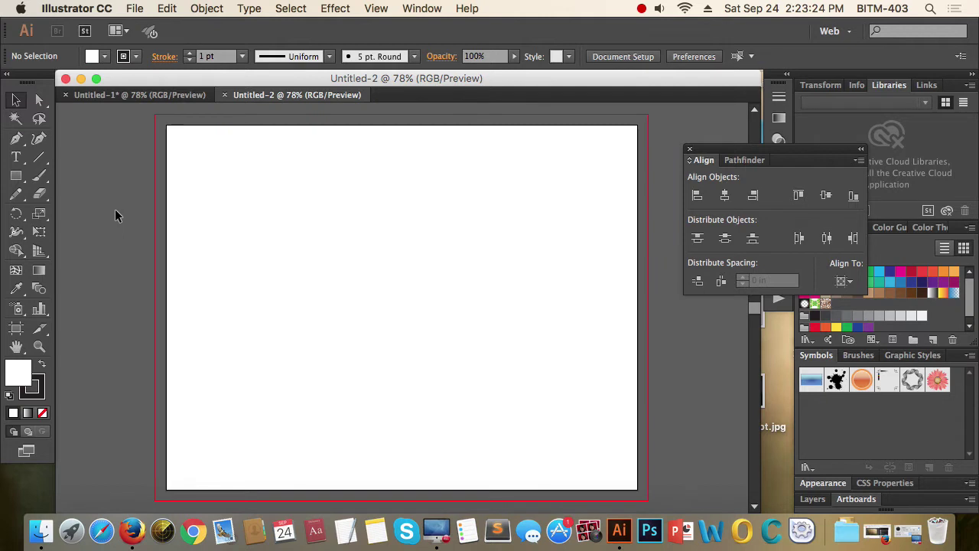
key(t)
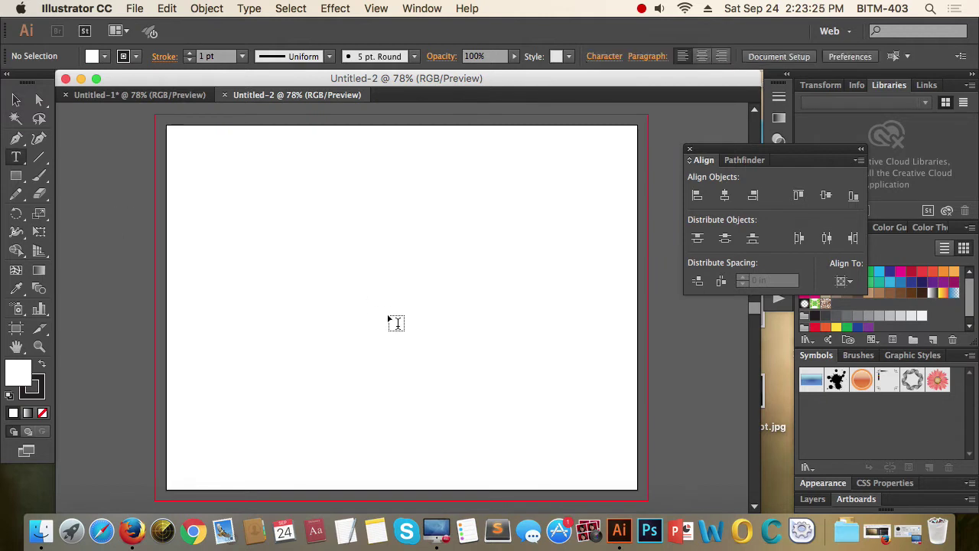
click(352, 292)
text(BITM)
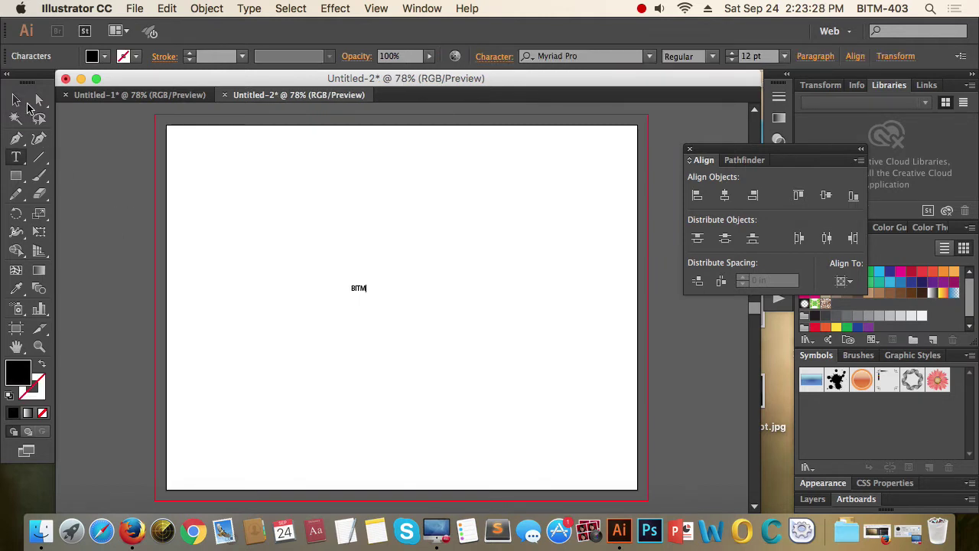
Enlarge the BITM text and move it toward the page centre.
click(16, 100)
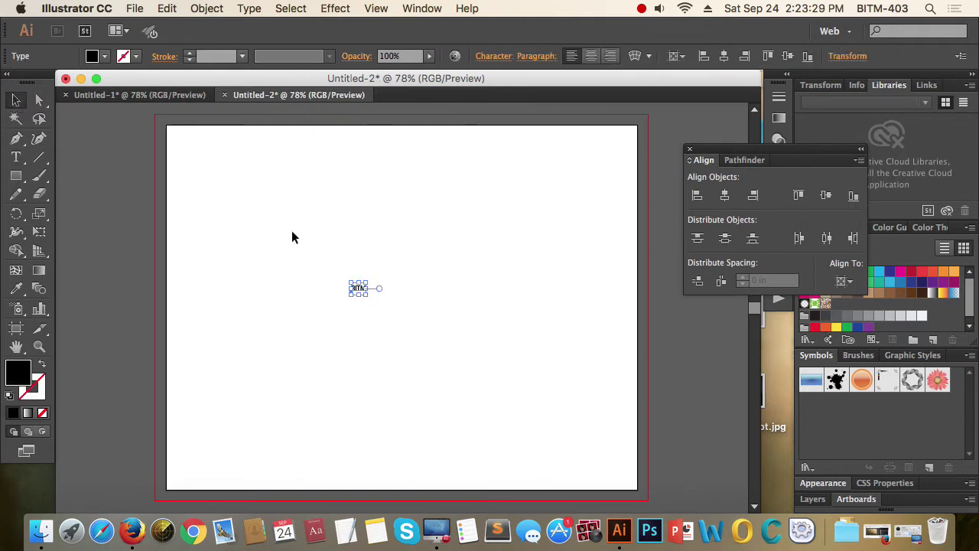
drag(369, 293, 475, 378)
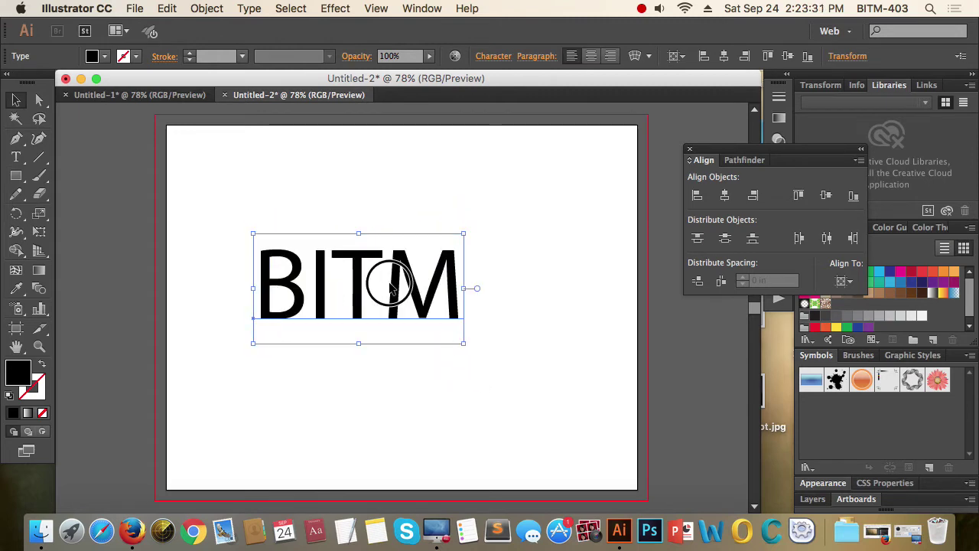
mouse_move(389, 280)
mouse_down()
mouse_move(455, 329)
mouse_move(457, 308)
mouse_up()
Warp the text with the Flag style and a deep bend of about -76%.
click(635, 57)
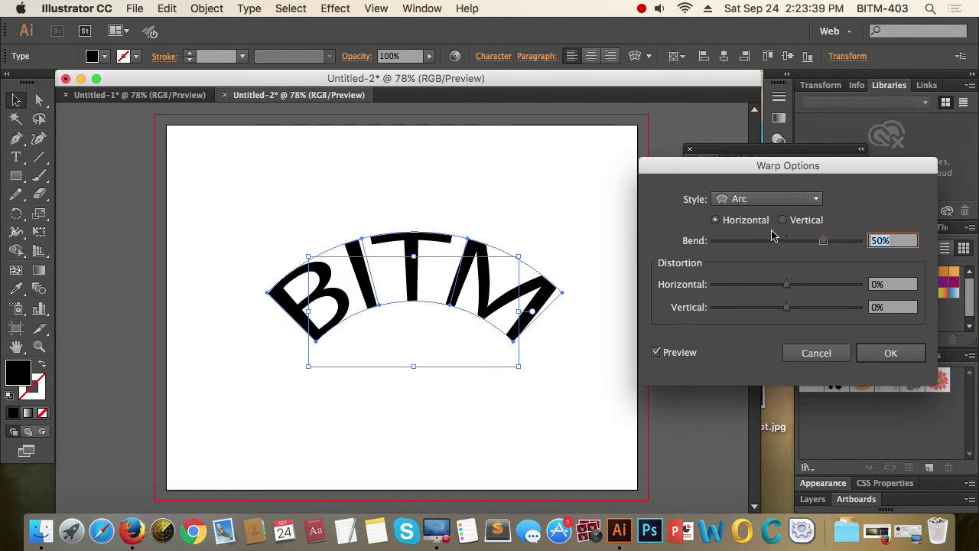
click(753, 200)
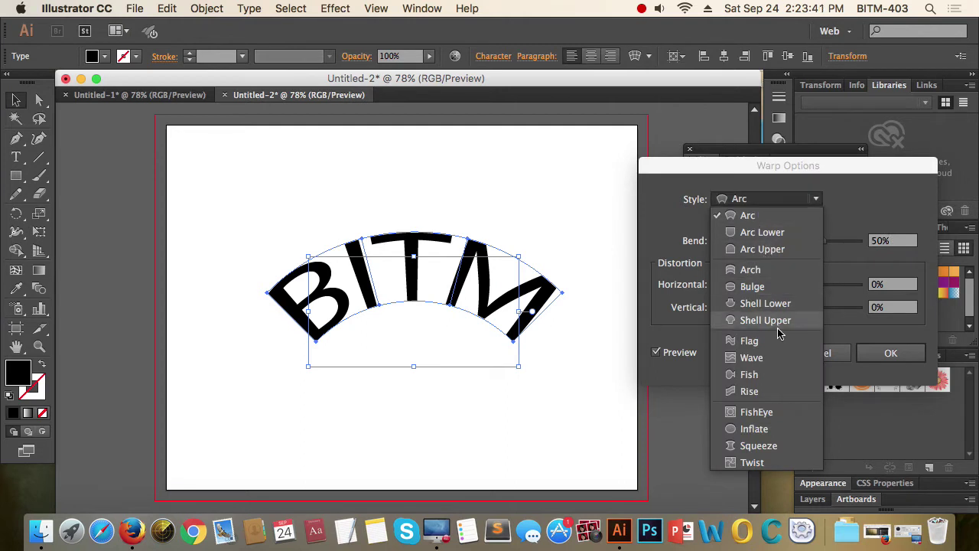
click(762, 270)
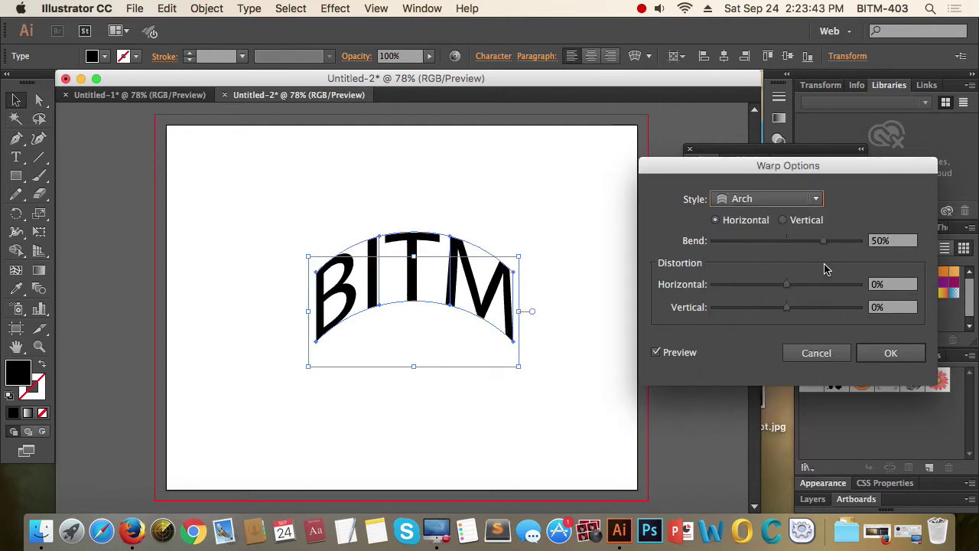
mouse_move(826, 241)
mouse_down()
mouse_move(725, 246)
mouse_move(862, 249)
mouse_move(786, 244)
mouse_up()
click(765, 199)
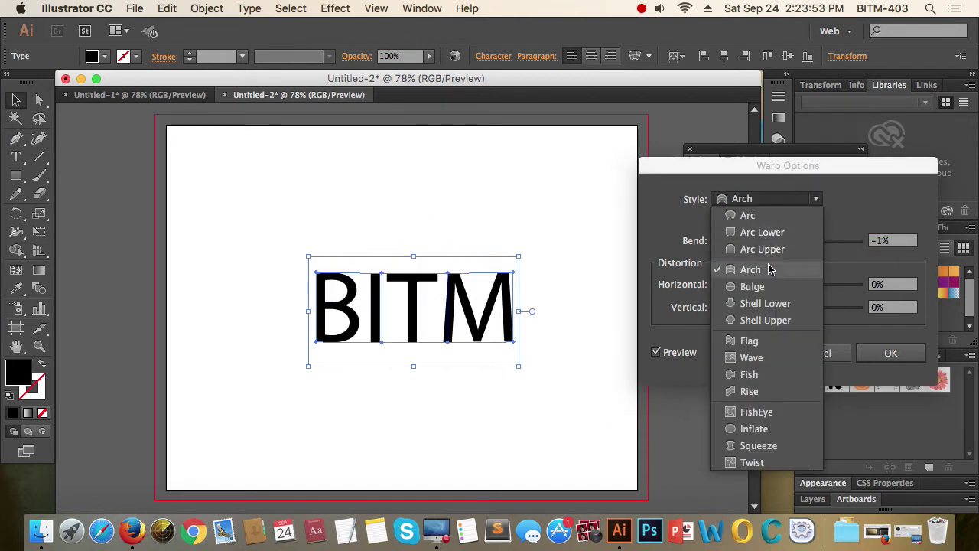
click(769, 343)
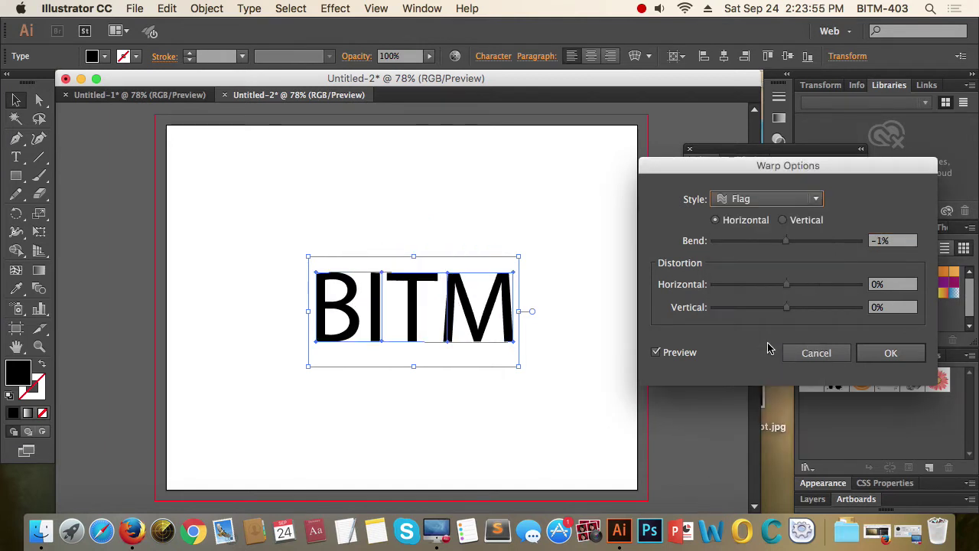
drag(793, 245, 733, 248)
click(893, 354)
Reselect the warped text and undo the flag warp.
click(618, 308)
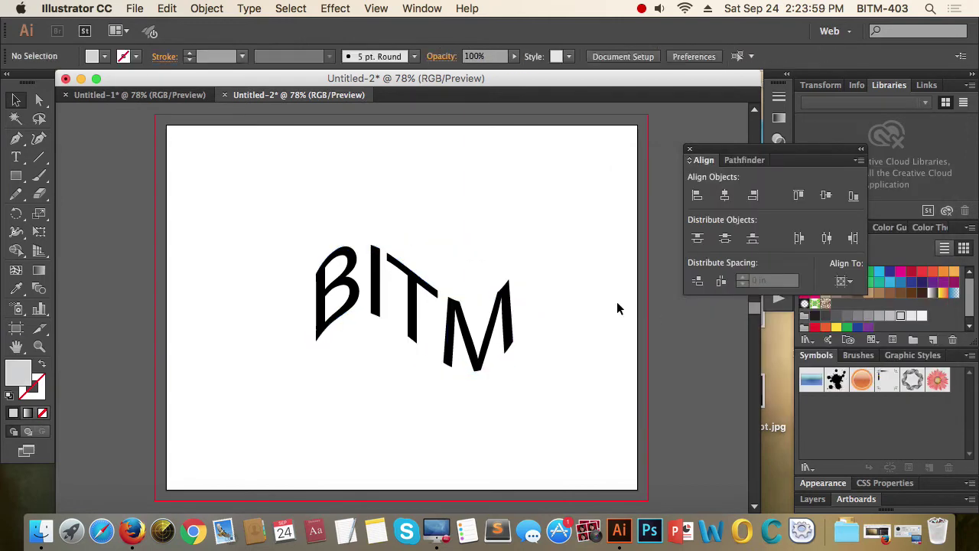
click(553, 400)
click(299, 295)
click(568, 384)
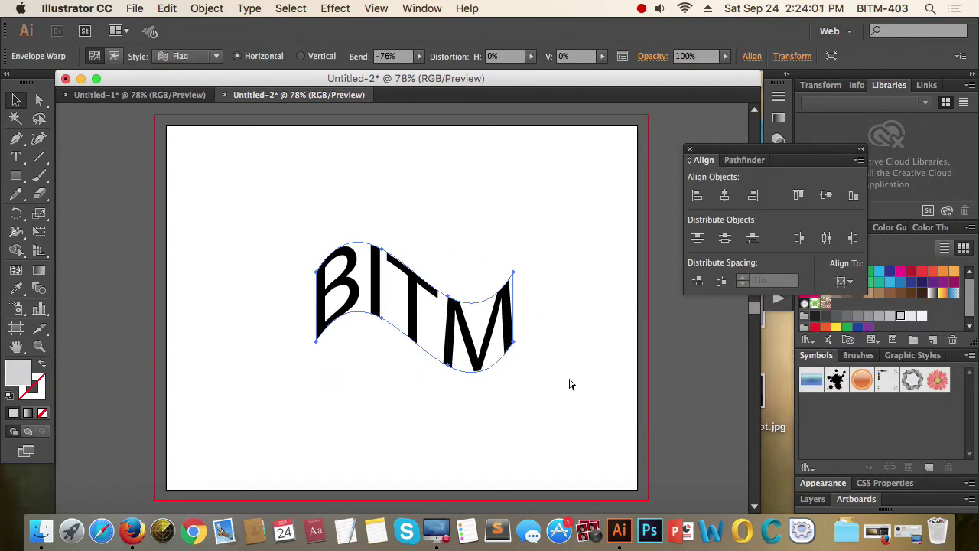
key(super+z)
Move the BITM text higher on the page.
click(560, 308)
mouse_move(398, 321)
mouse_down()
mouse_move(393, 248)
mouse_move(411, 238)
mouse_up()
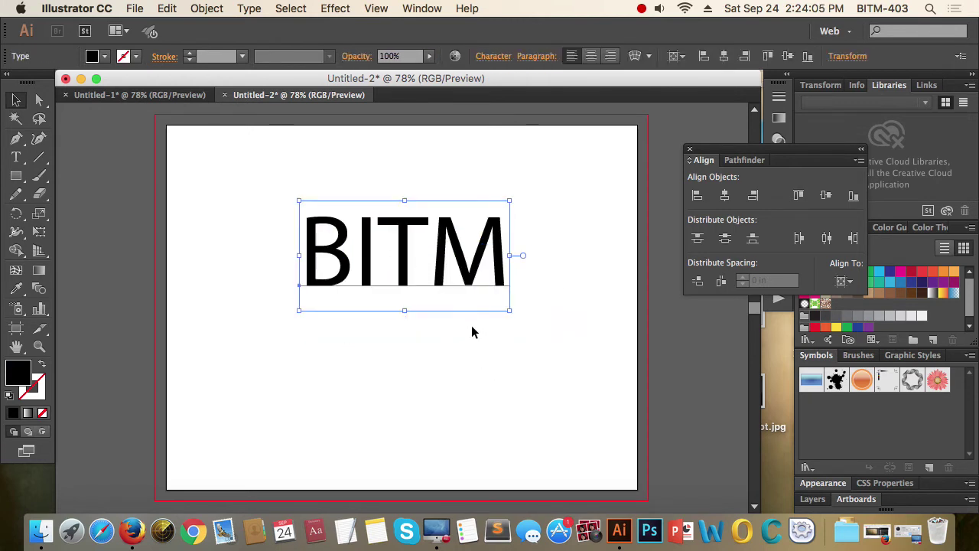
click(444, 381)
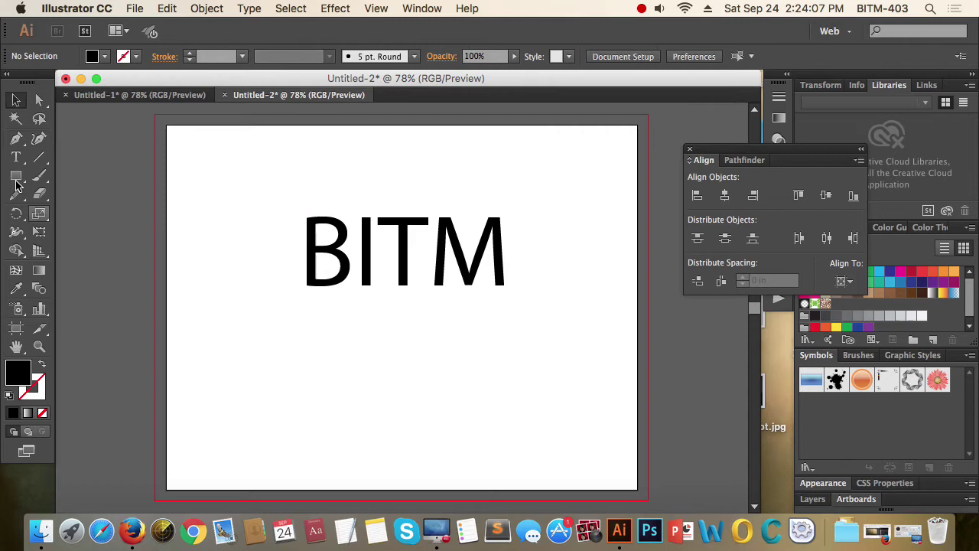
Draw a large red circle over the text and marquee-select both objects.
drag(15, 175, 101, 216)
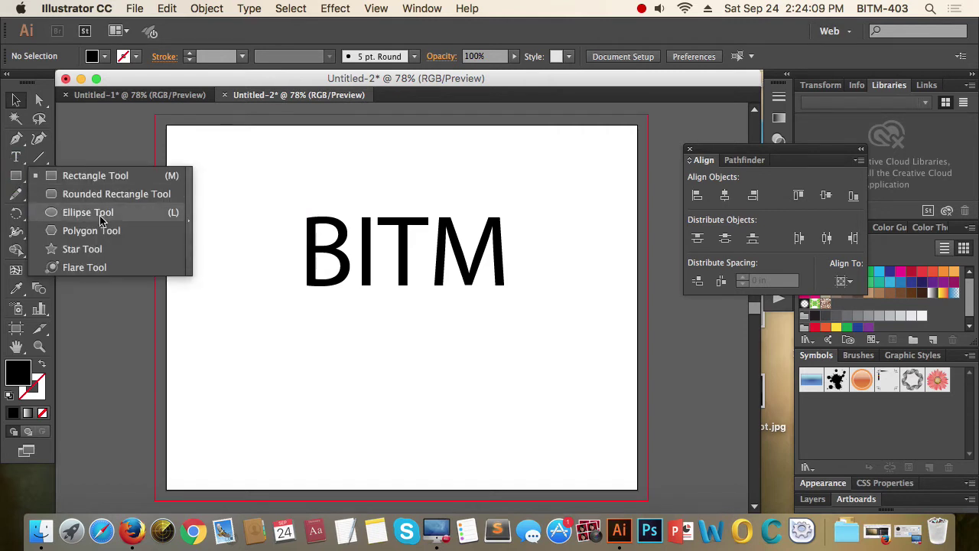
drag(383, 229, 508, 329)
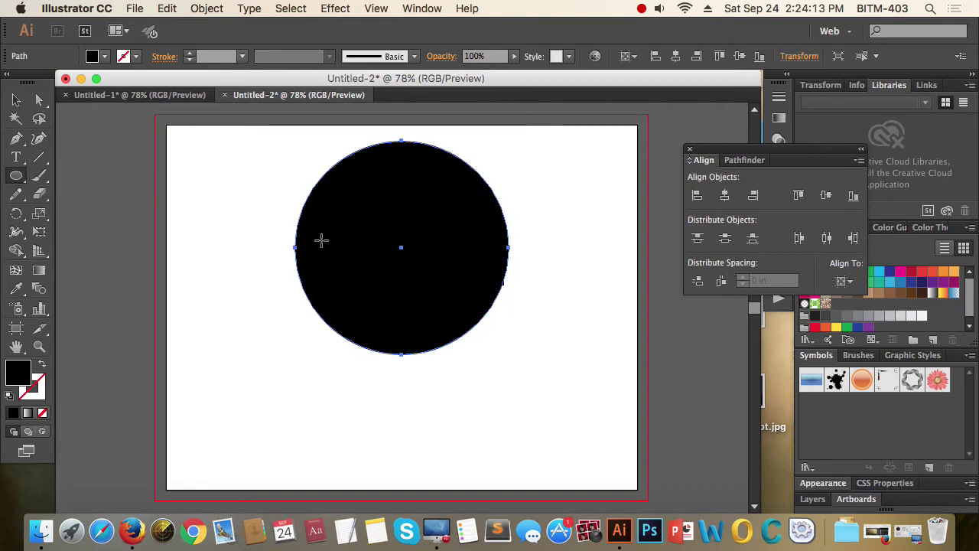
click(16, 106)
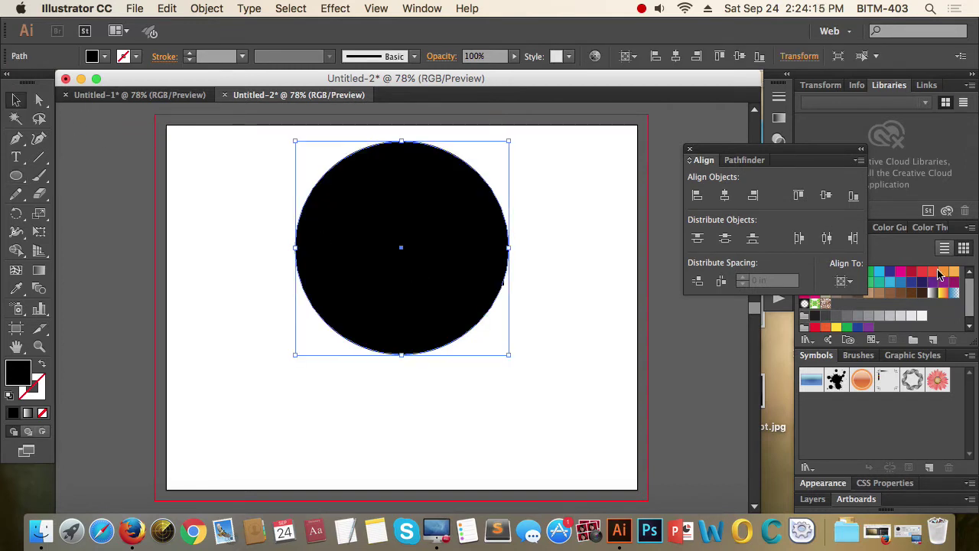
click(910, 273)
click(586, 346)
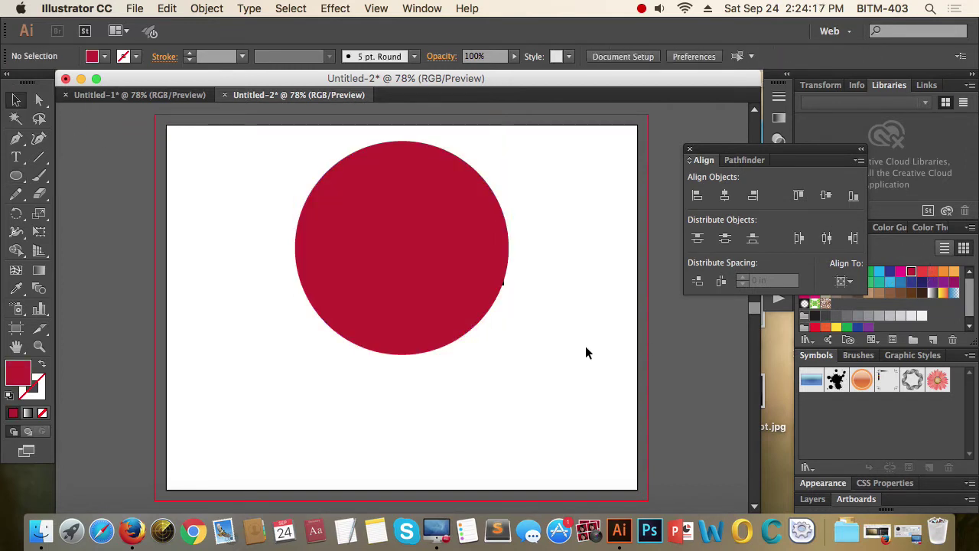
click(426, 261)
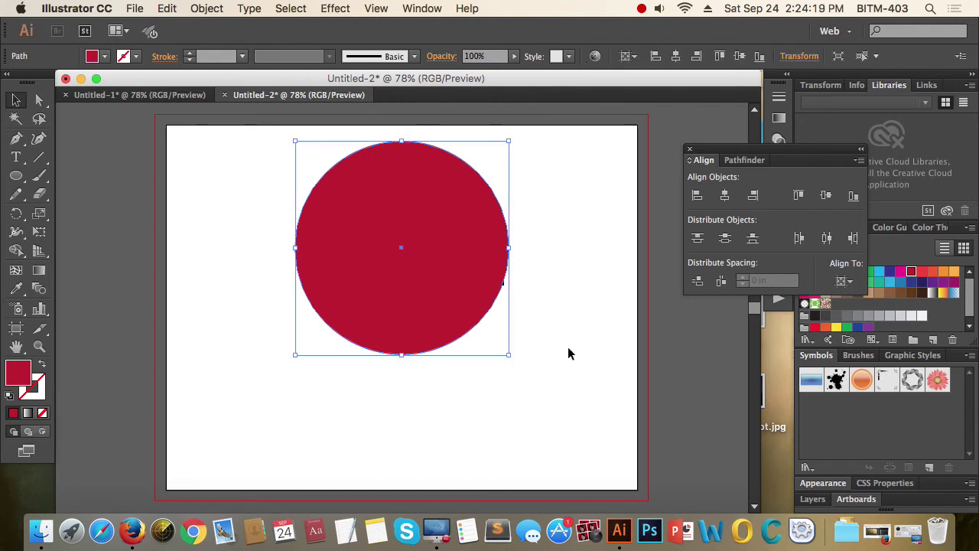
drag(407, 279, 410, 276)
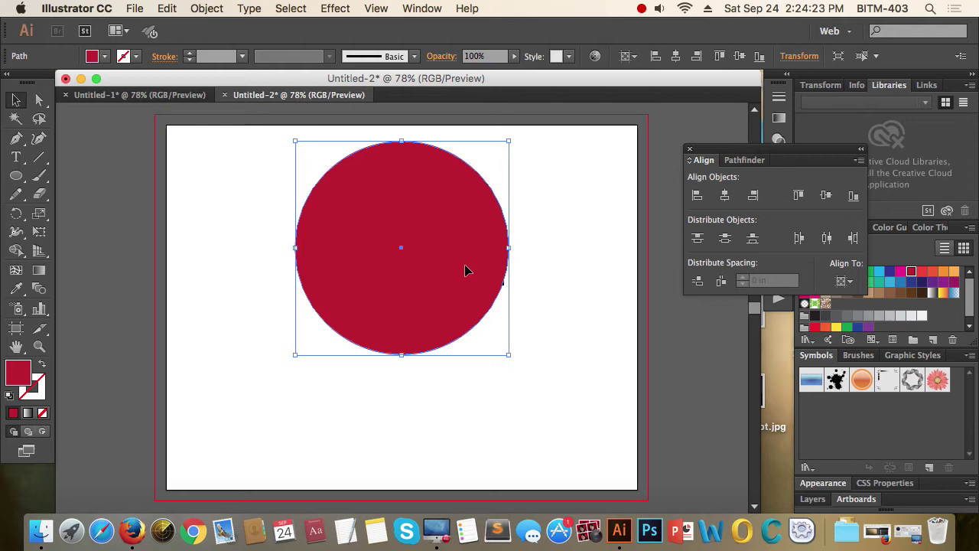
drag(584, 383, 306, 170)
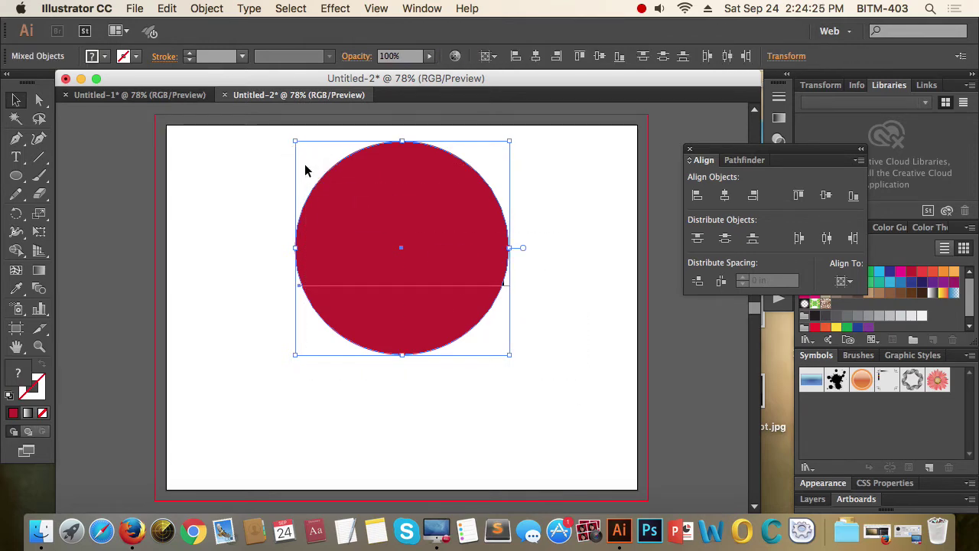
Distort BITM into the circle with Envelope Distort > Make with Top Object, then deselect.
click(210, 9)
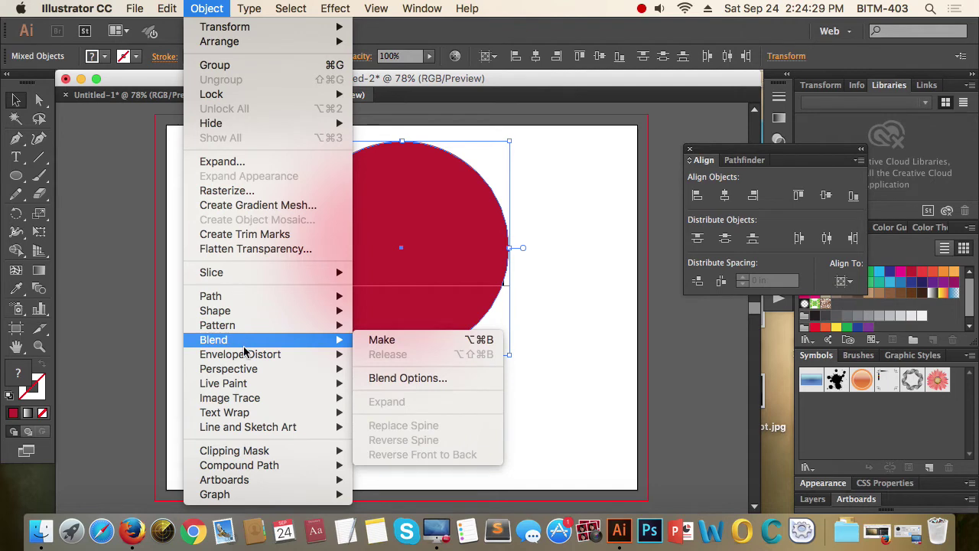
mouse_move(240, 355)
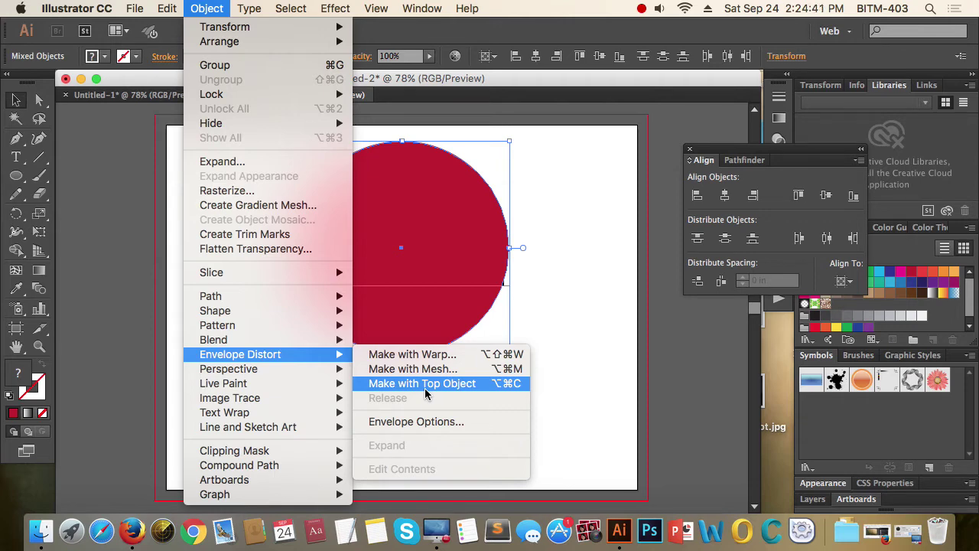
click(425, 383)
click(426, 394)
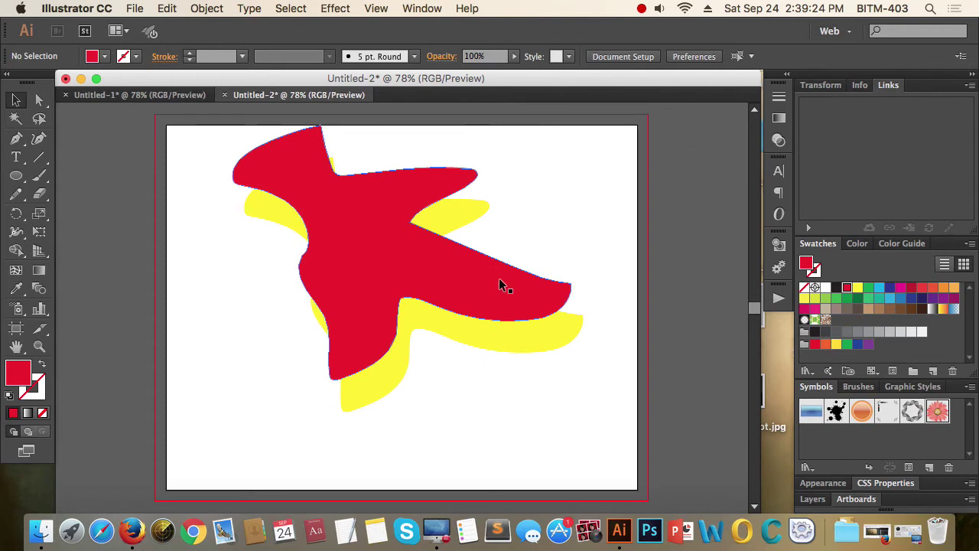
Blend the selected red and yellow shapes together, then deselect the blend.
drag(502, 284, 513, 284)
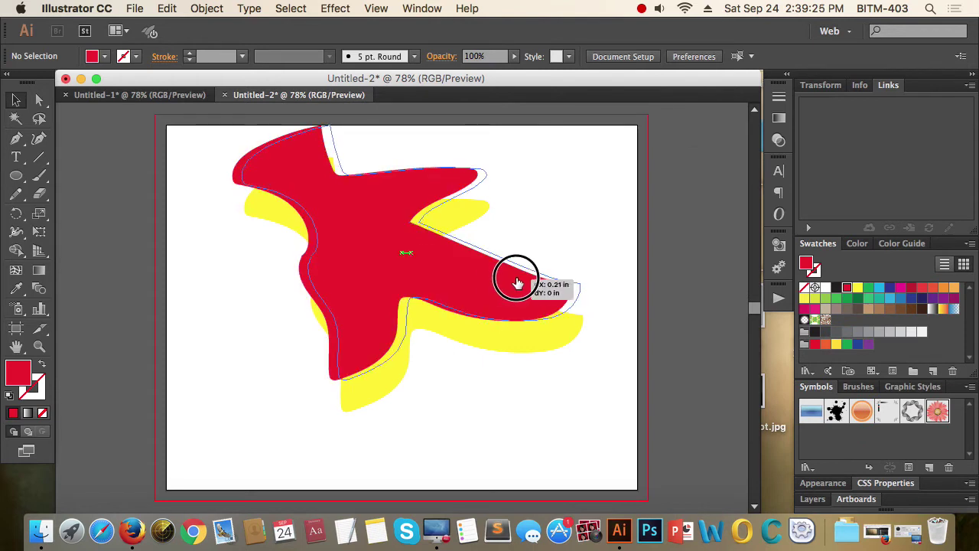
drag(616, 372, 554, 272)
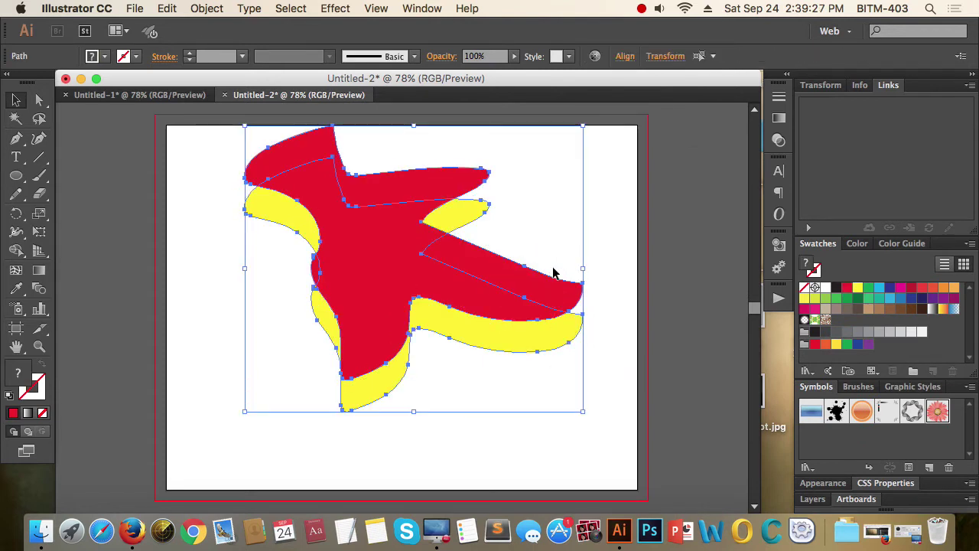
click(38, 291)
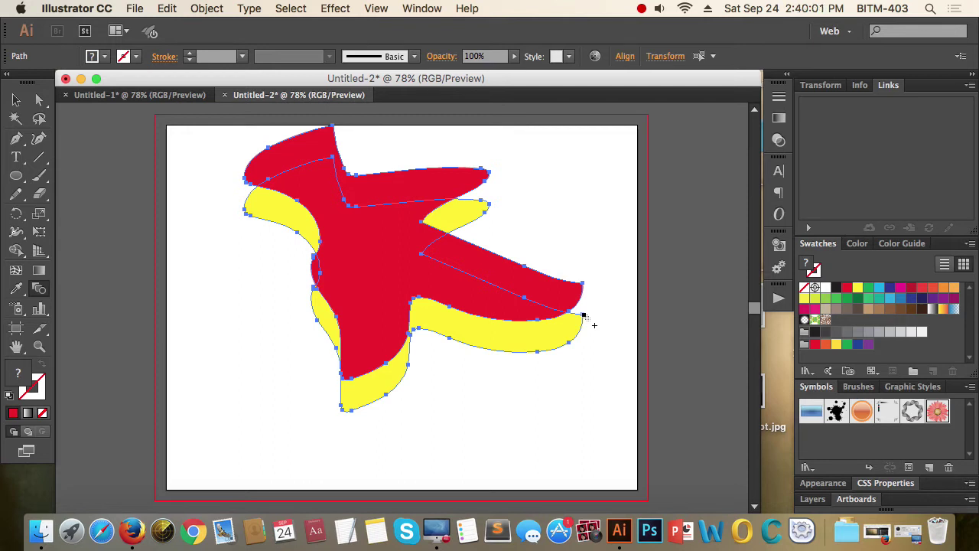
click(585, 314)
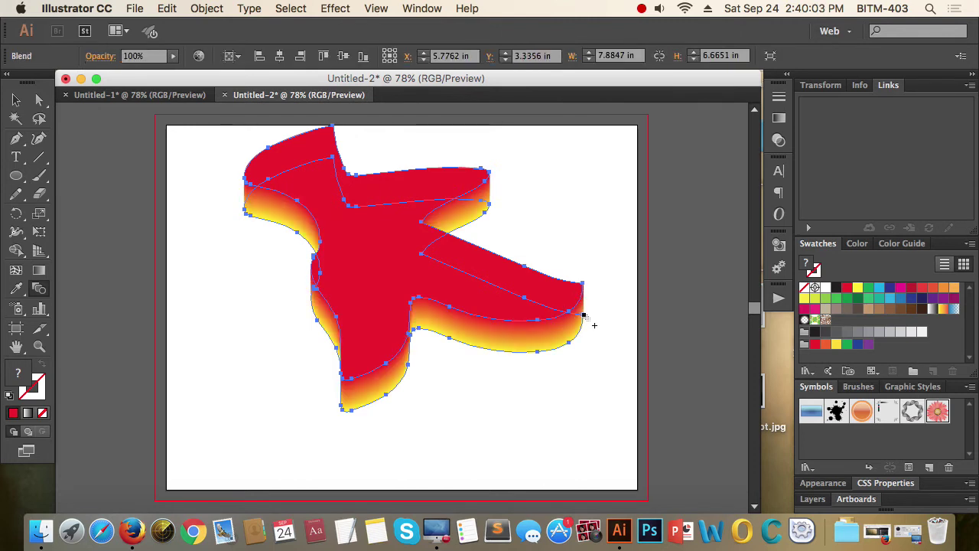
click(17, 100)
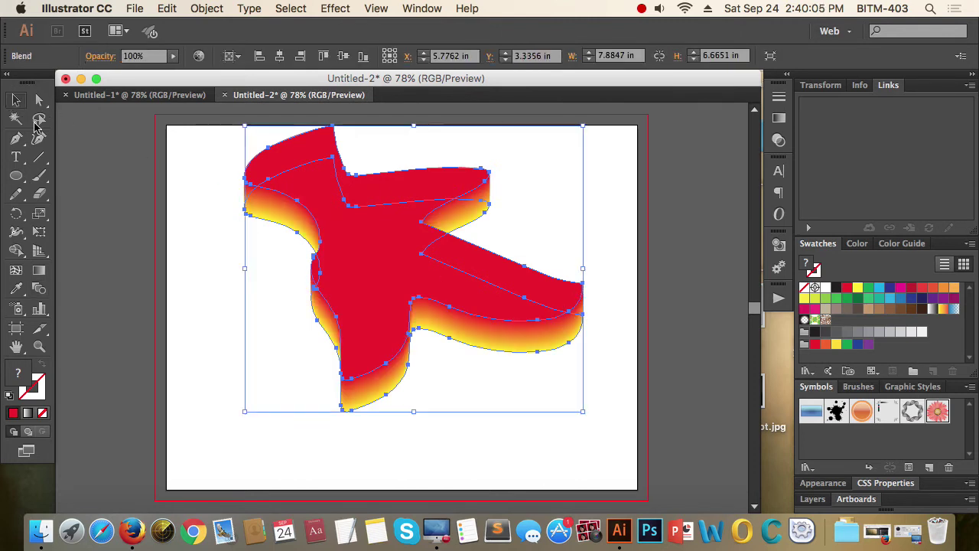
click(139, 200)
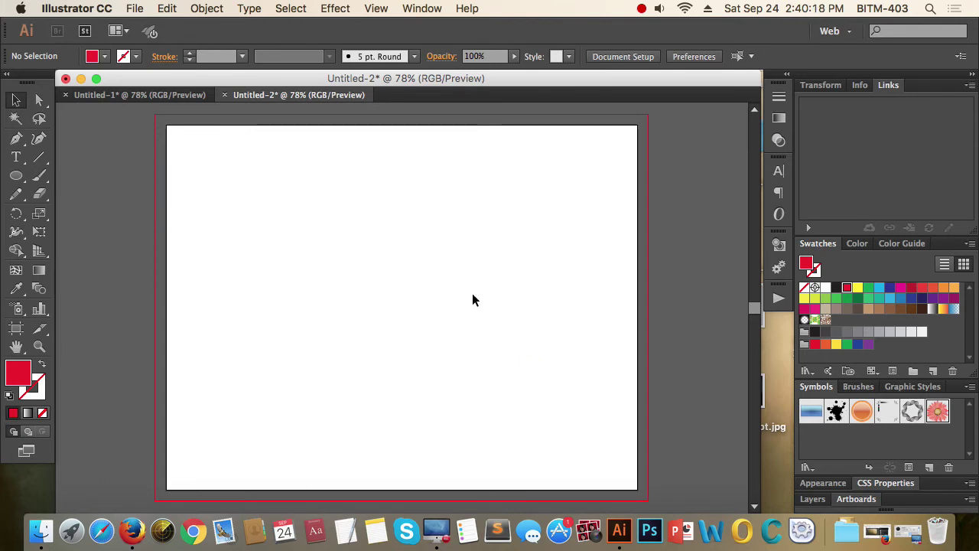
Draw a large red circle and an overlapping small yellow circle, then select both.
click(16, 175)
drag(364, 228, 449, 298)
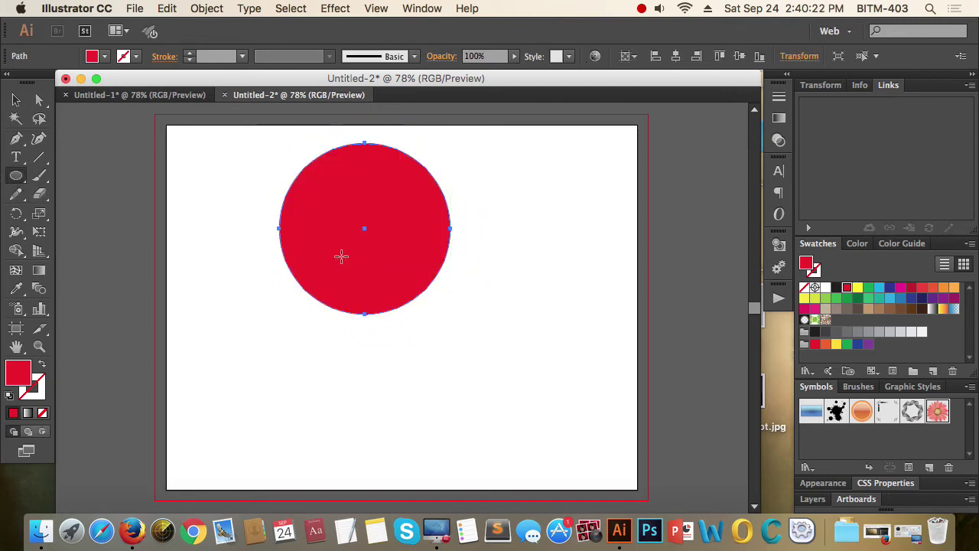
drag(397, 273, 451, 322)
click(857, 287)
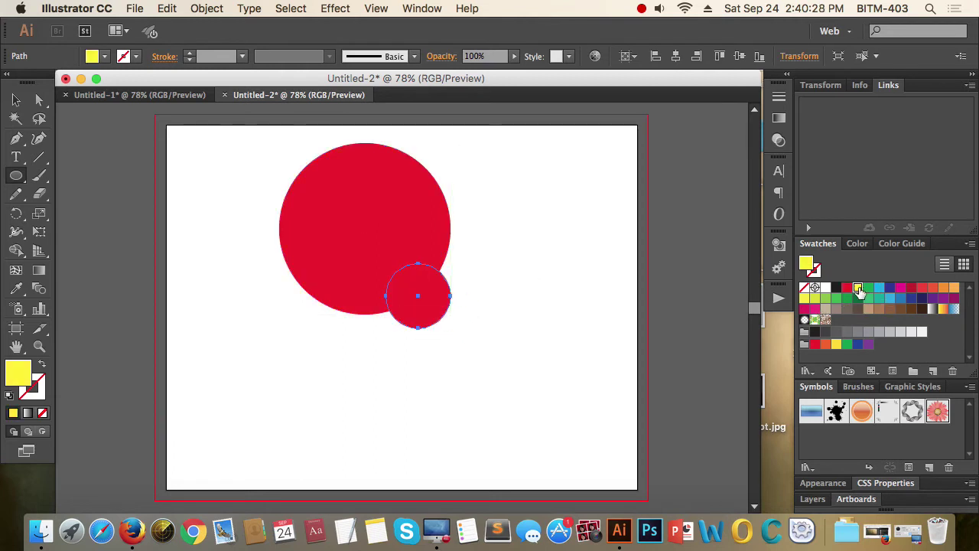
click(16, 100)
drag(505, 359, 259, 231)
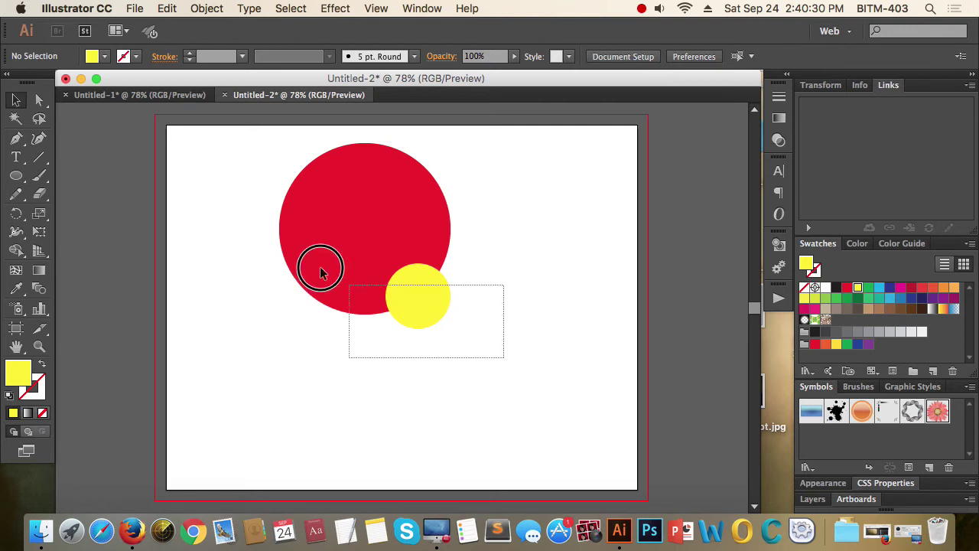
Blend the red and yellow circles, then deselect the blend.
click(39, 288)
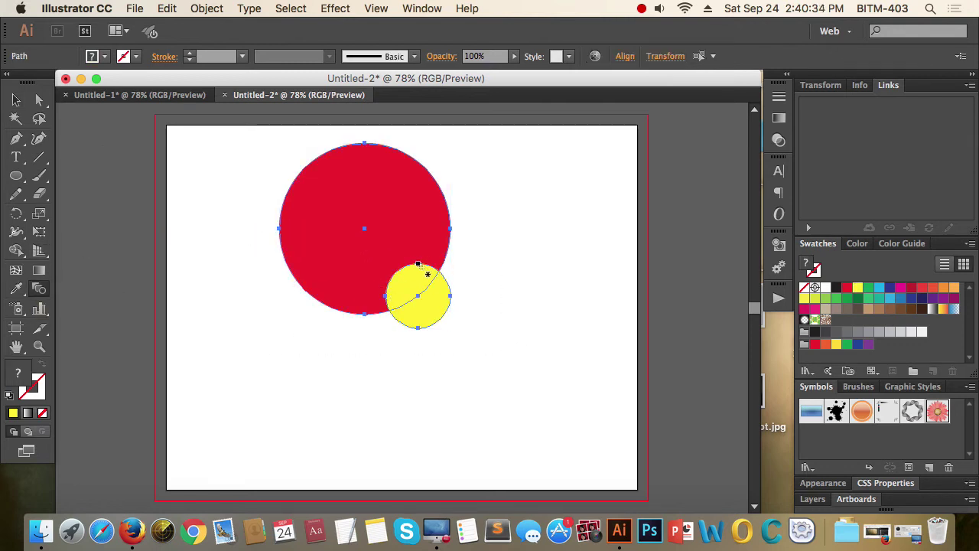
click(376, 153)
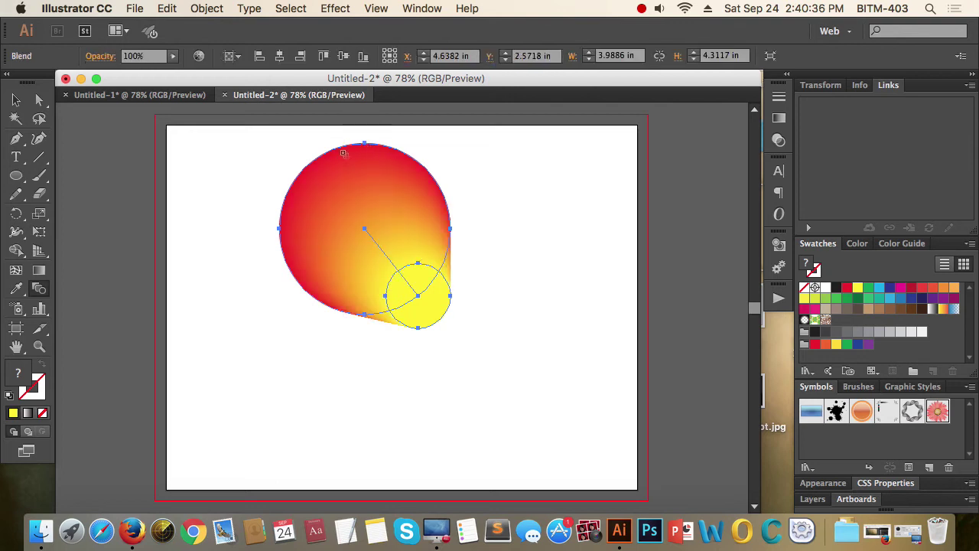
click(39, 100)
click(595, 403)
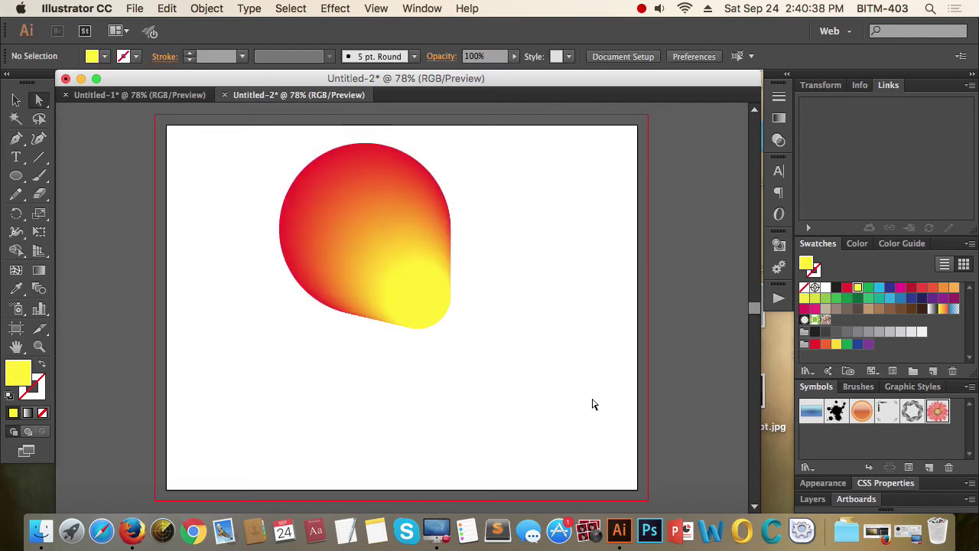
Move the yellow circle up to the red circle's top, reshaping the blend.
drag(439, 293, 412, 384)
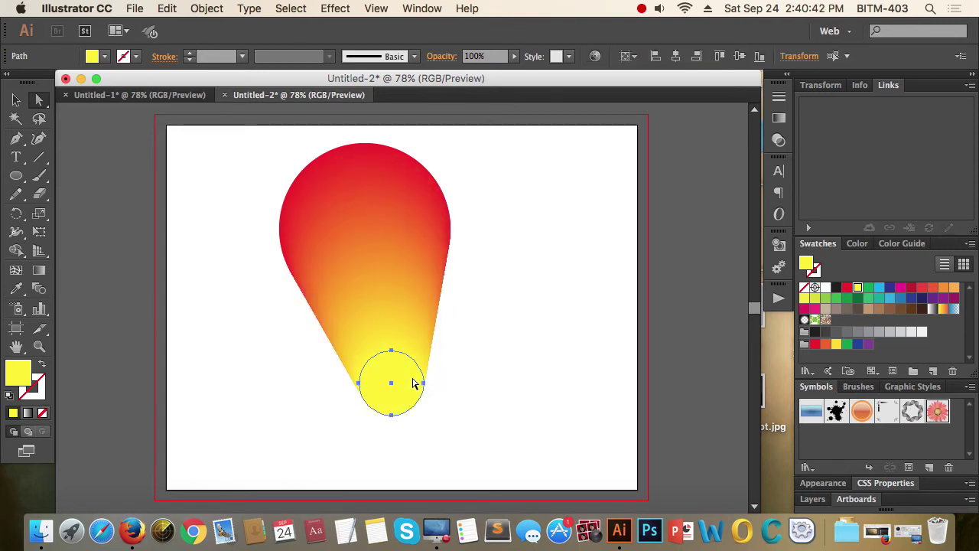
click(15, 103)
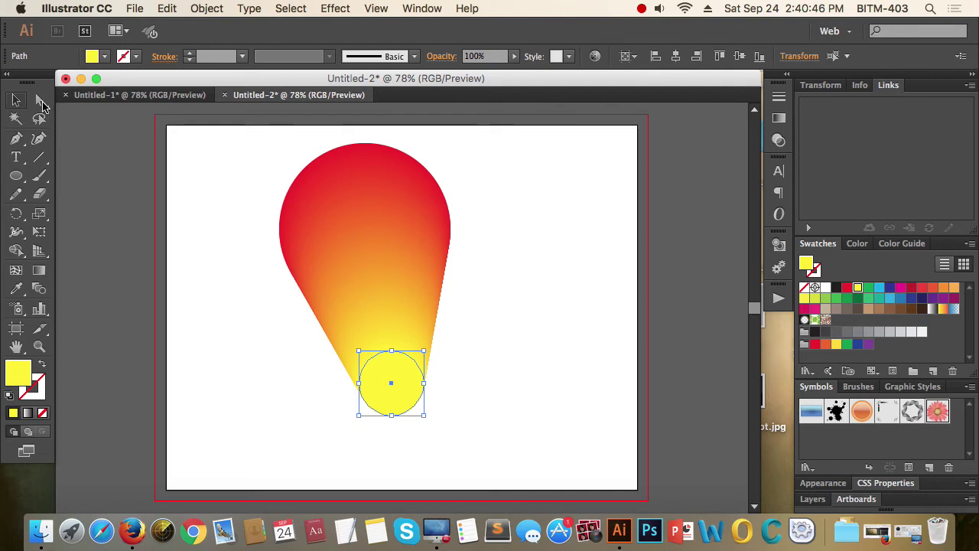
click(39, 100)
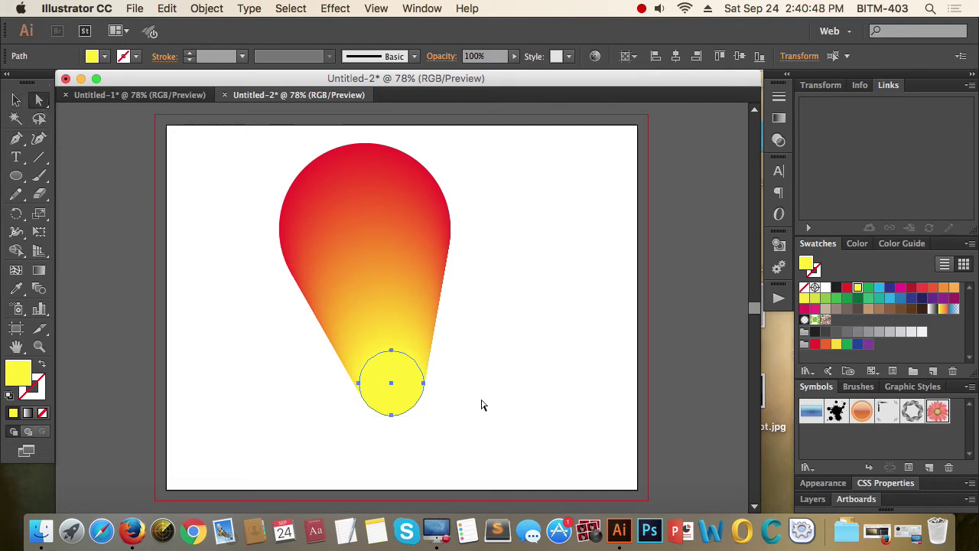
click(467, 431)
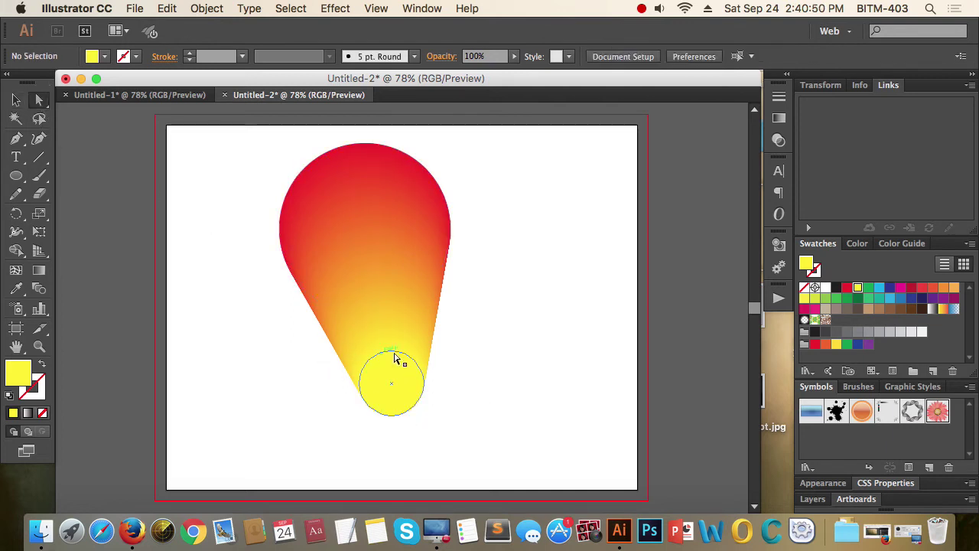
drag(400, 393, 392, 386)
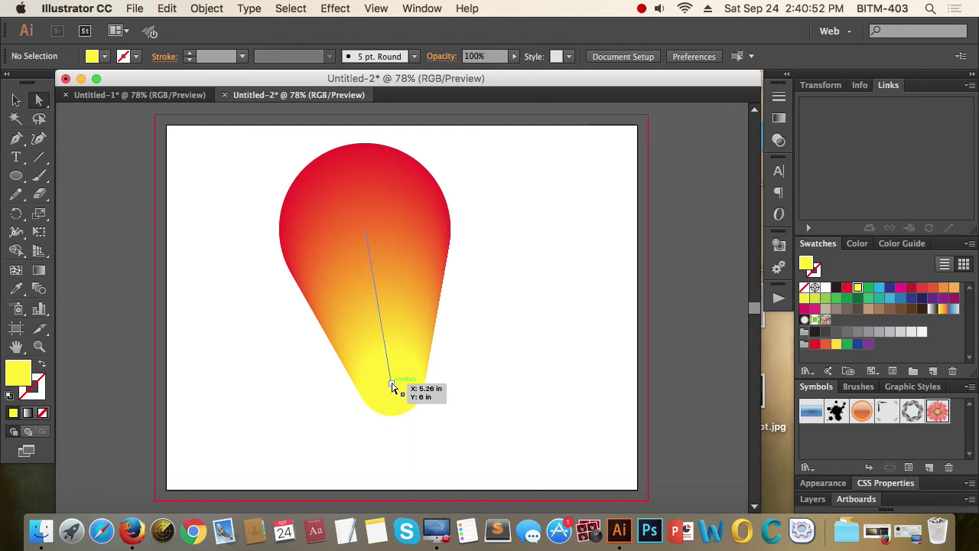
click(412, 397)
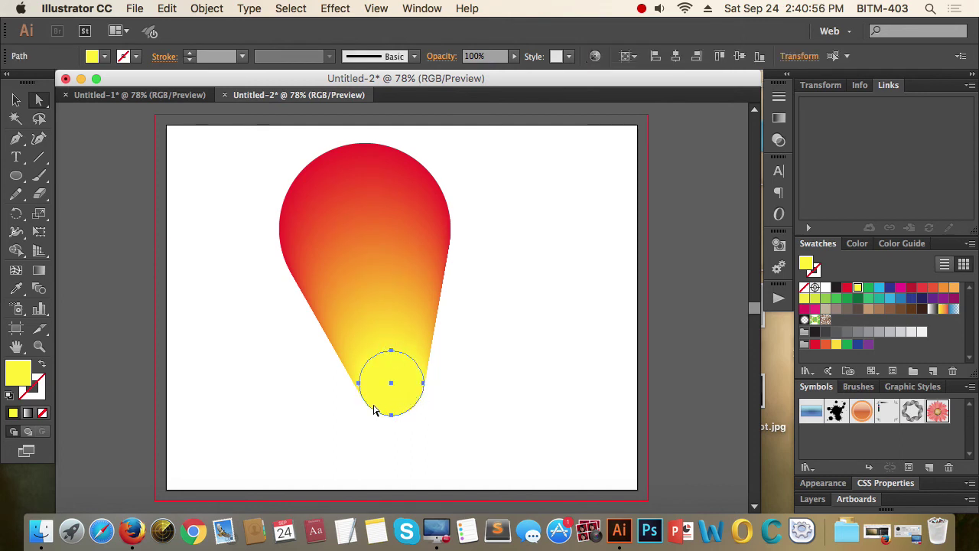
mouse_move(398, 406)
mouse_down()
mouse_move(558, 343)
mouse_move(577, 196)
mouse_move(382, 212)
mouse_move(367, 161)
mouse_move(378, 176)
mouse_move(378, 163)
mouse_up()
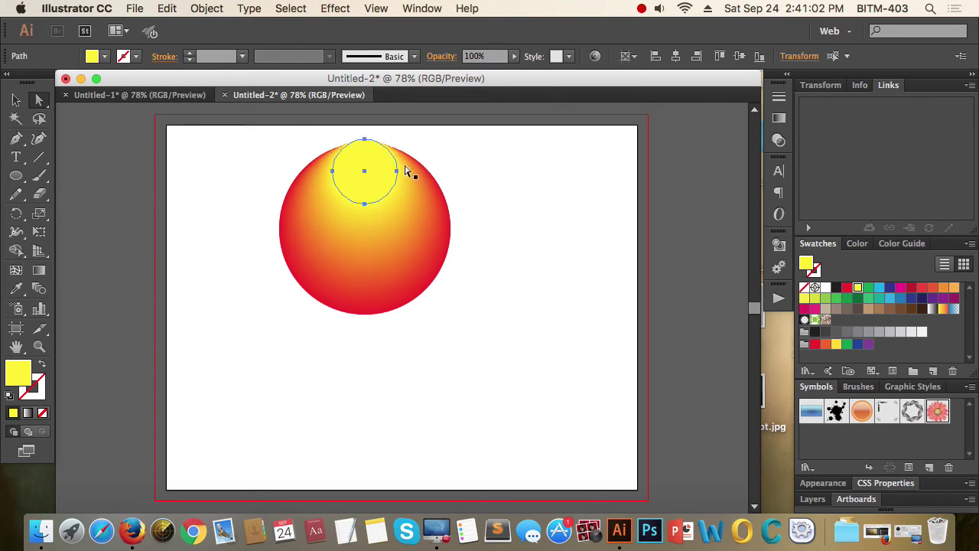
click(503, 208)
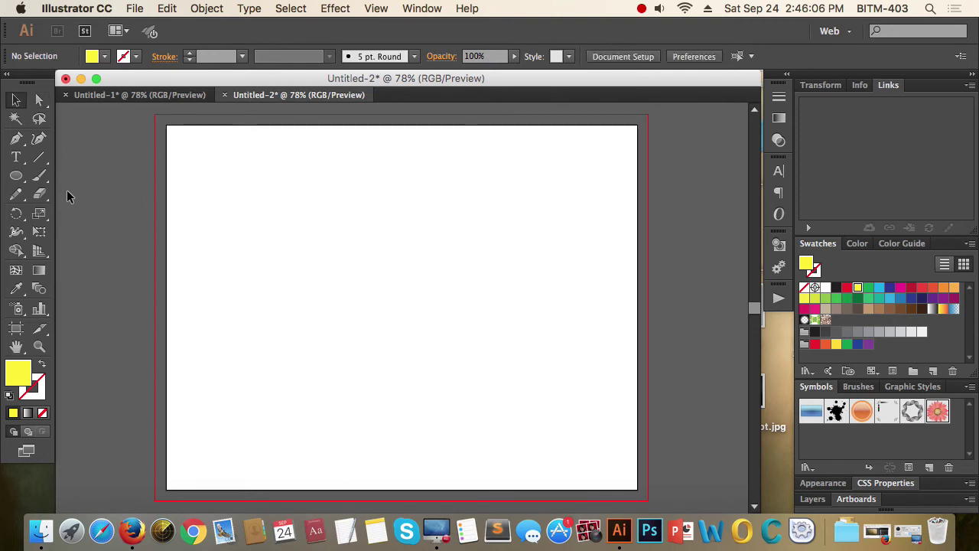
Draw a wavy curved path with the Pen tool across the upper artboard.
click(16, 138)
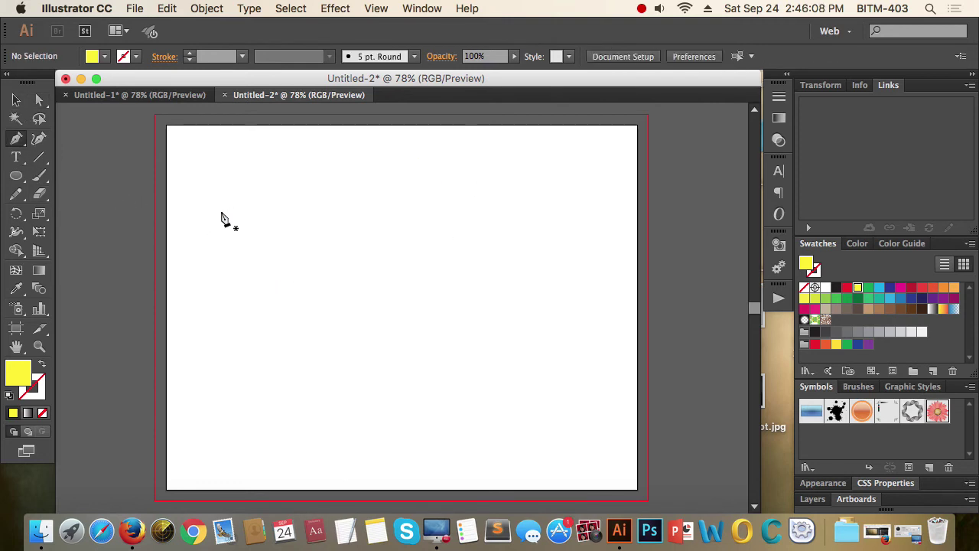
click(385, 234)
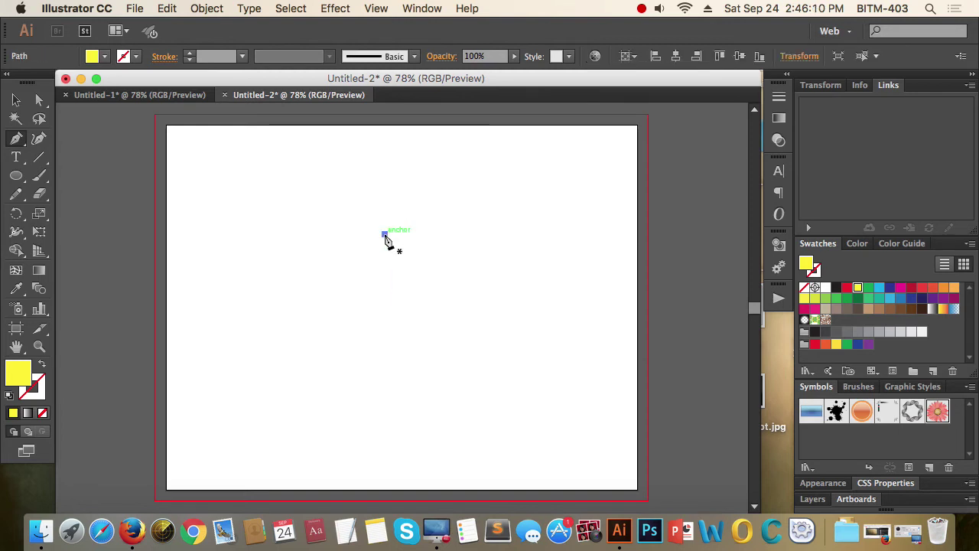
drag(235, 283, 223, 347)
drag(309, 387, 415, 313)
drag(523, 182, 598, 237)
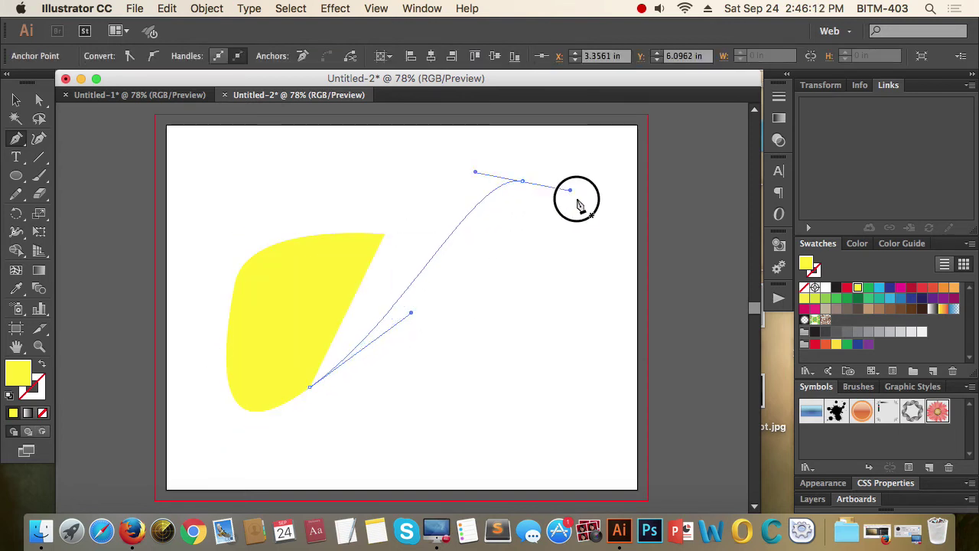
drag(607, 358, 718, 314)
Swap fill and stroke to make a yellow outline, then shrink the path toward the upper left.
click(15, 99)
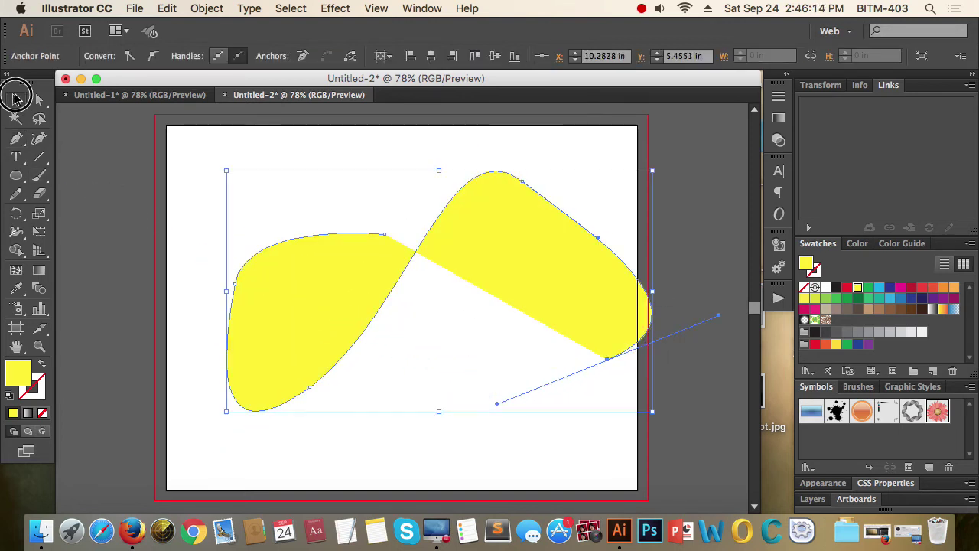
click(42, 366)
click(626, 307)
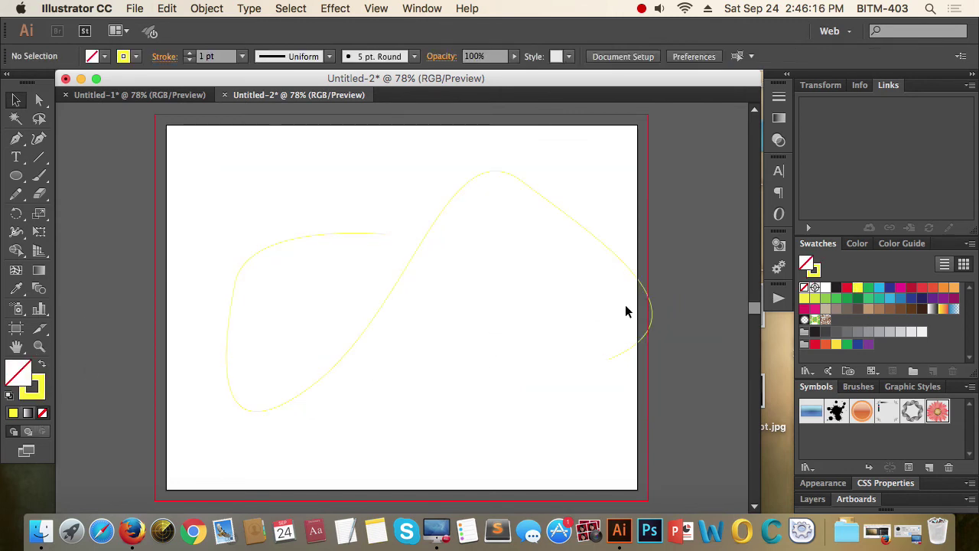
drag(636, 228, 547, 282)
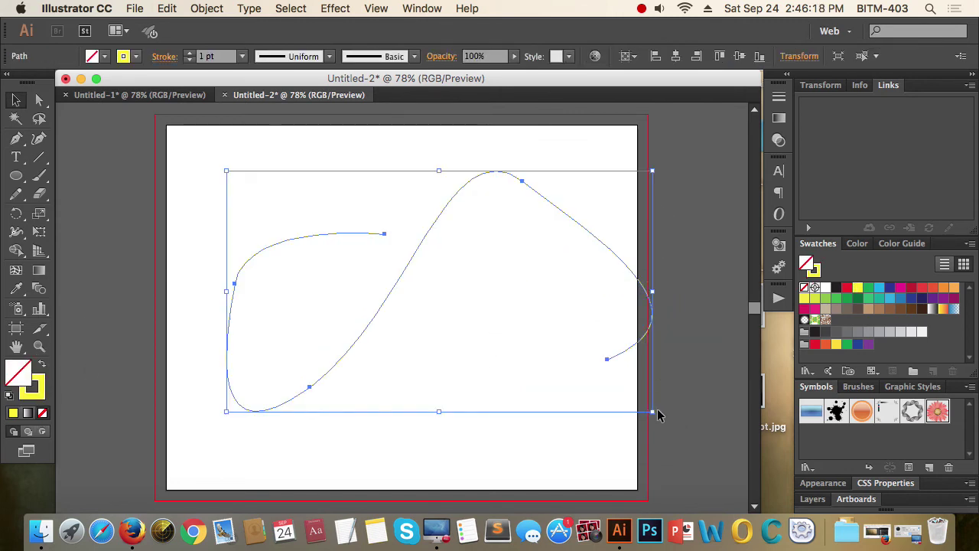
drag(652, 414, 499, 331)
click(554, 375)
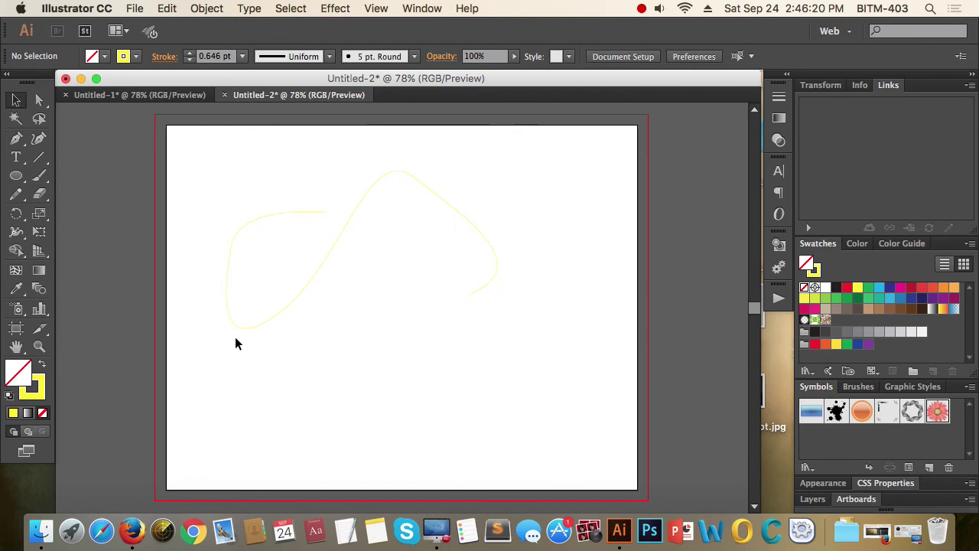
key(p)
Draw a second curved path below the first, near the artboard bottom.
click(254, 465)
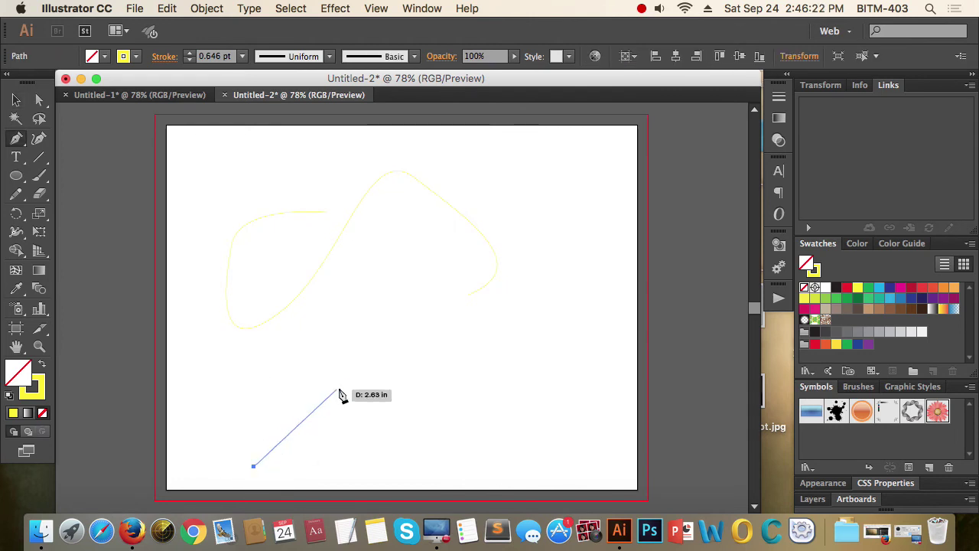
drag(362, 363, 480, 396)
drag(473, 442, 370, 442)
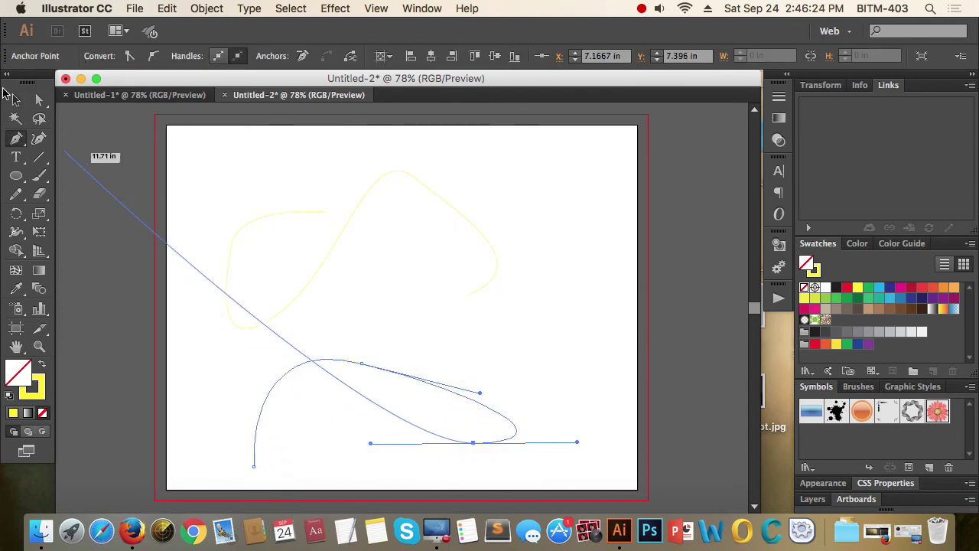
click(16, 100)
click(543, 311)
Change both curved paths' stroke from yellow to red in the Color panel.
drag(574, 311, 137, 413)
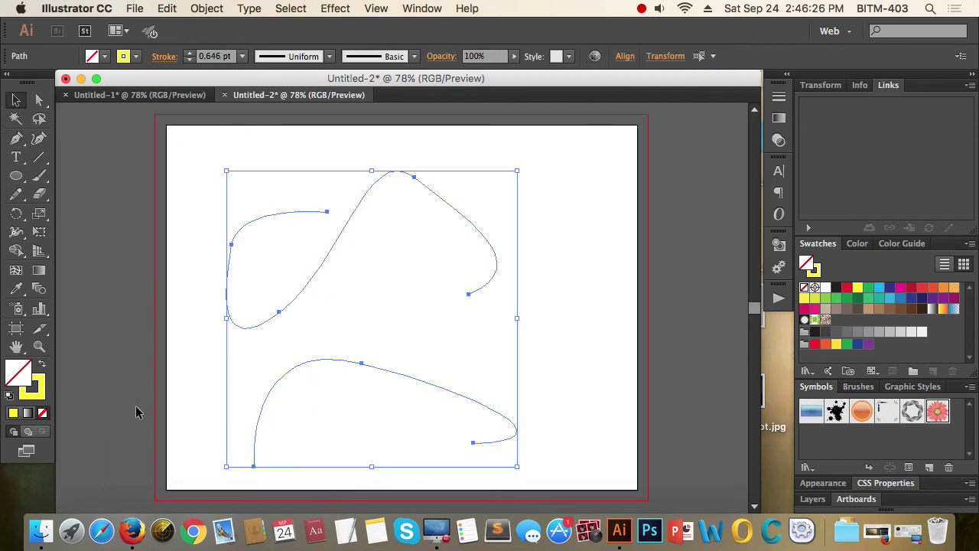
click(44, 388)
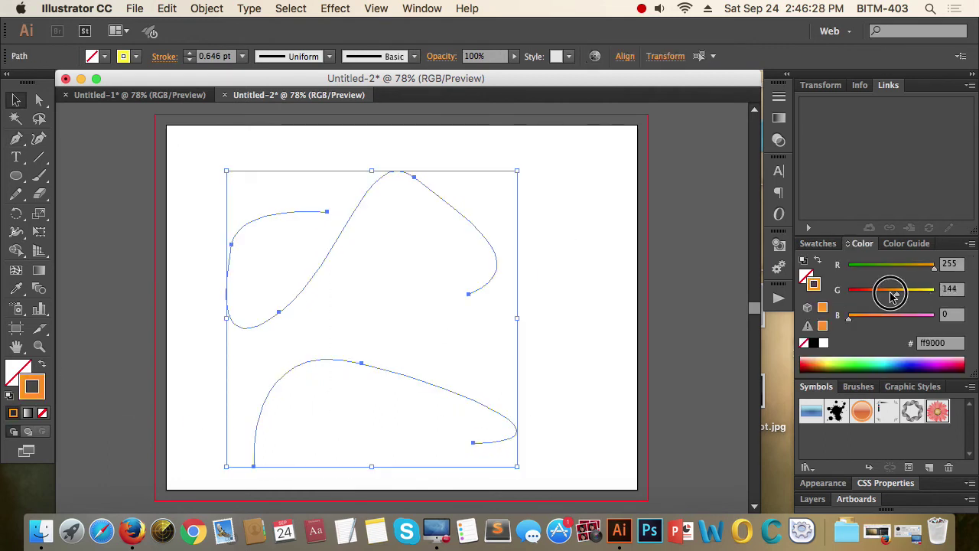
drag(935, 293, 848, 293)
click(555, 378)
drag(574, 400, 249, 318)
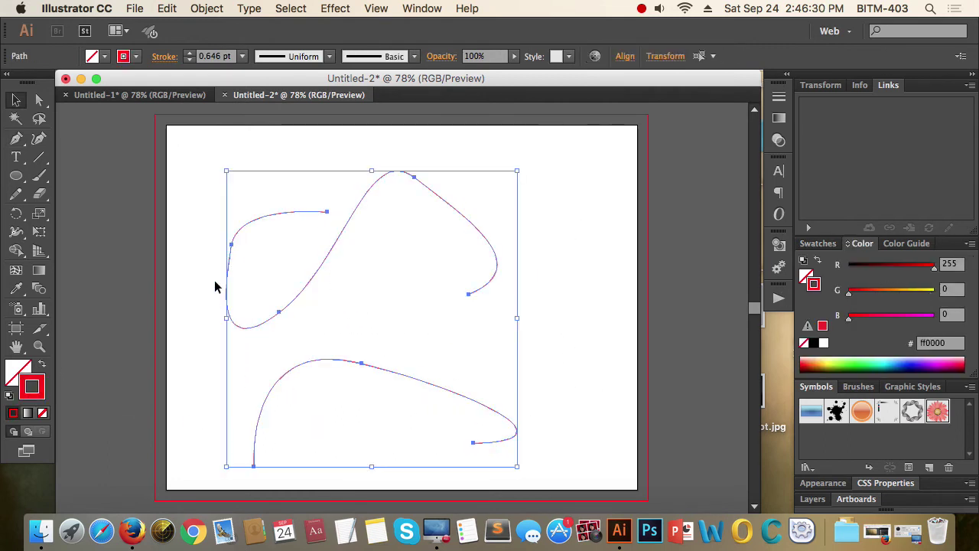
click(39, 288)
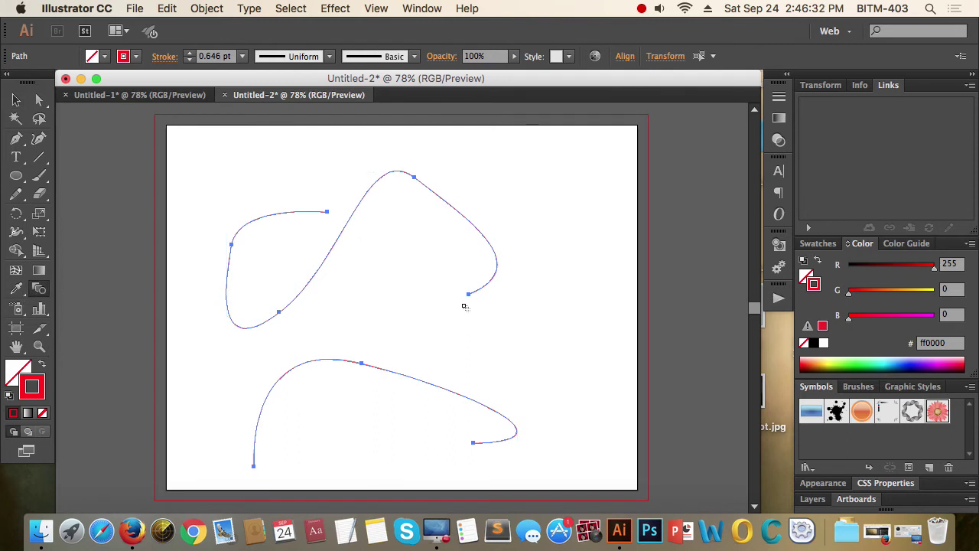
Blend the two red paths with the Blend tool, then reselect the resulting blend.
click(473, 443)
click(16, 99)
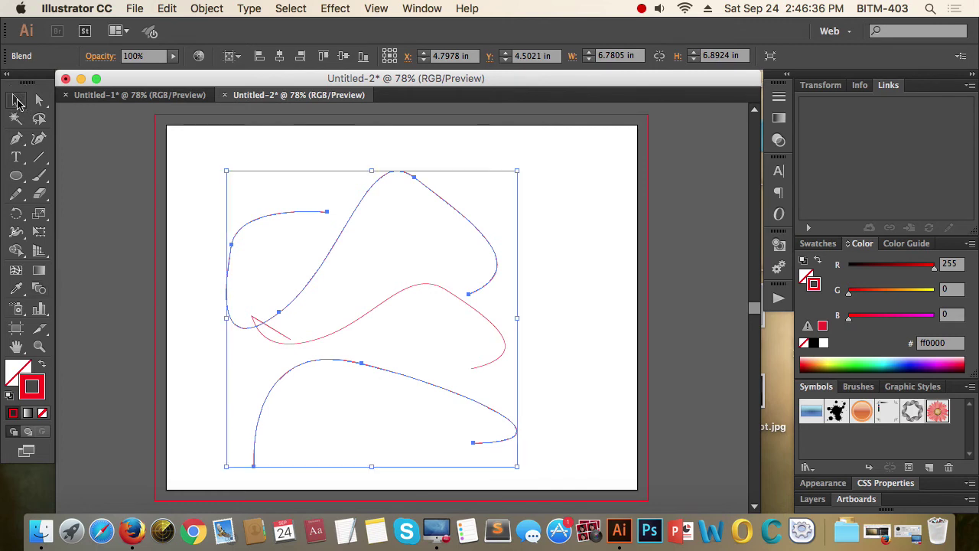
click(557, 244)
drag(570, 210, 387, 275)
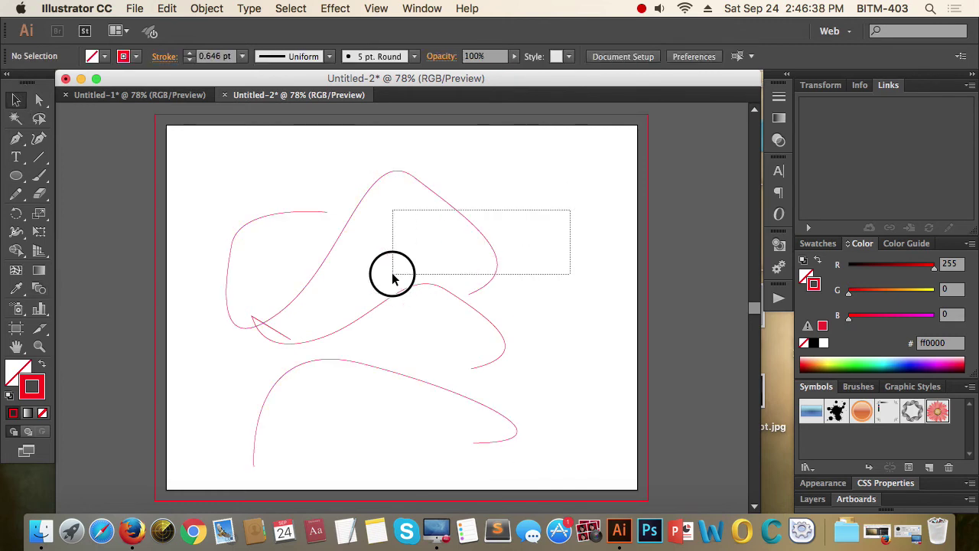
click(206, 8)
mouse_move(213, 340)
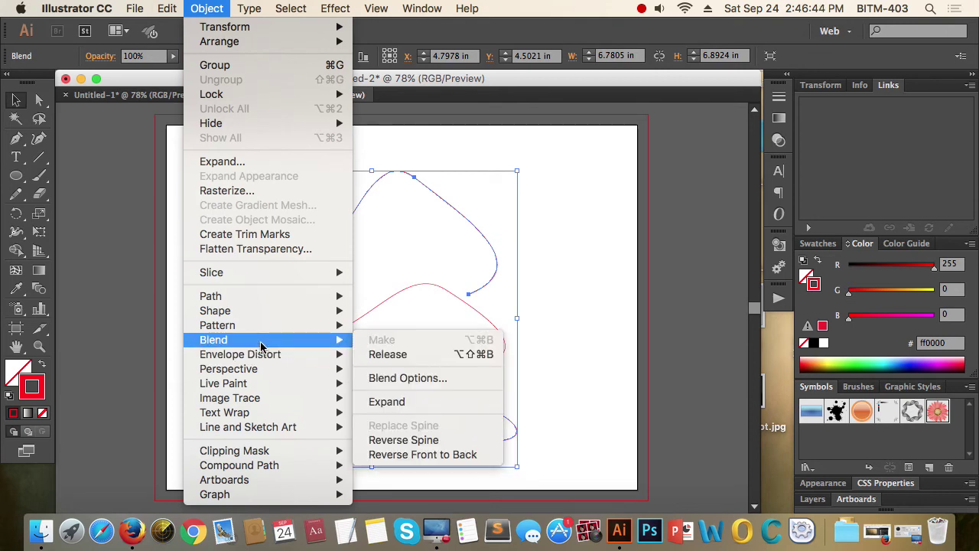
Set Blend Options spacing to 50 Specified Steps with Preview on, and confirm.
click(418, 382)
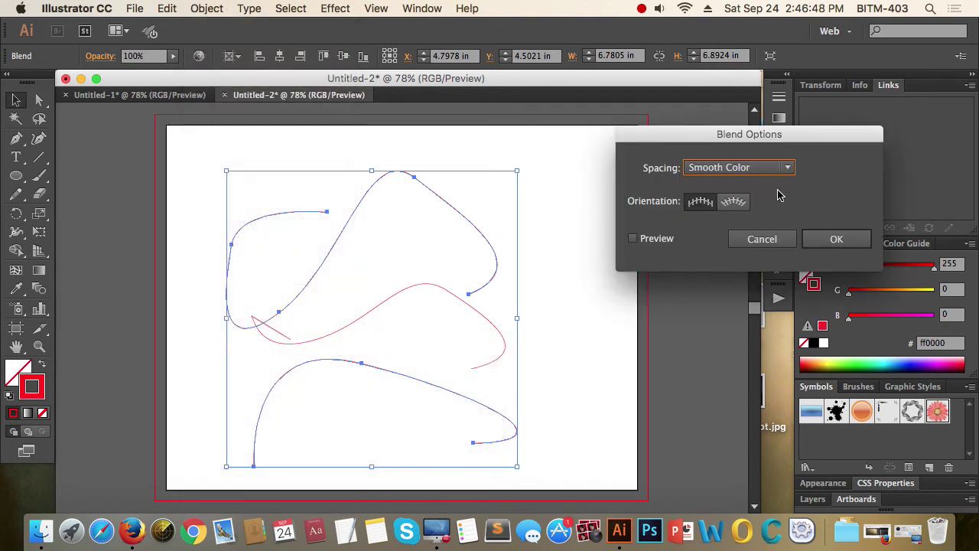
click(646, 241)
click(769, 170)
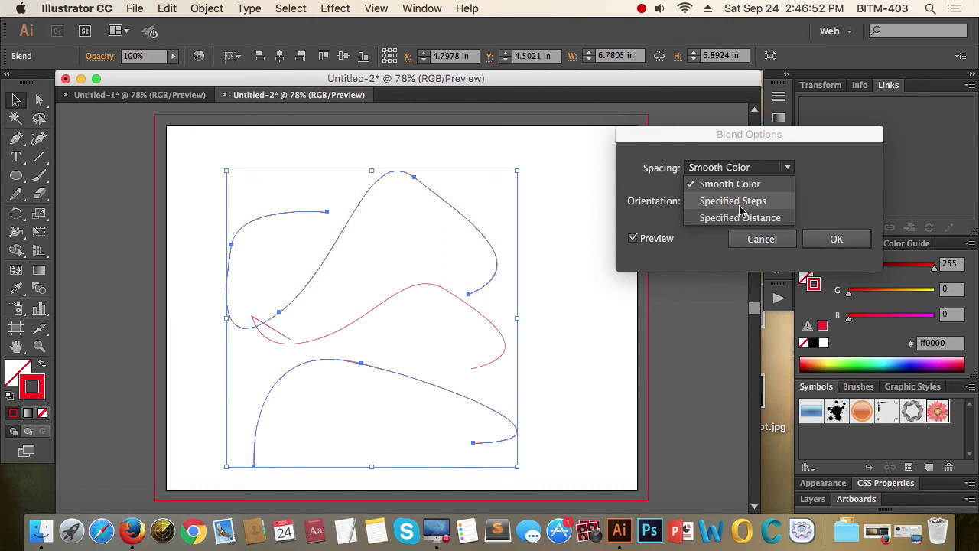
click(740, 202)
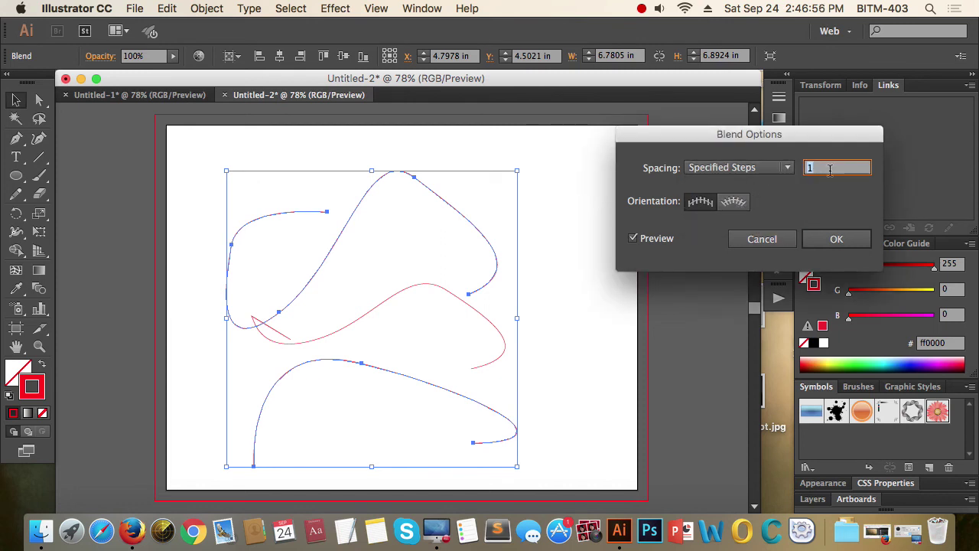
text(0)
key(Tab)
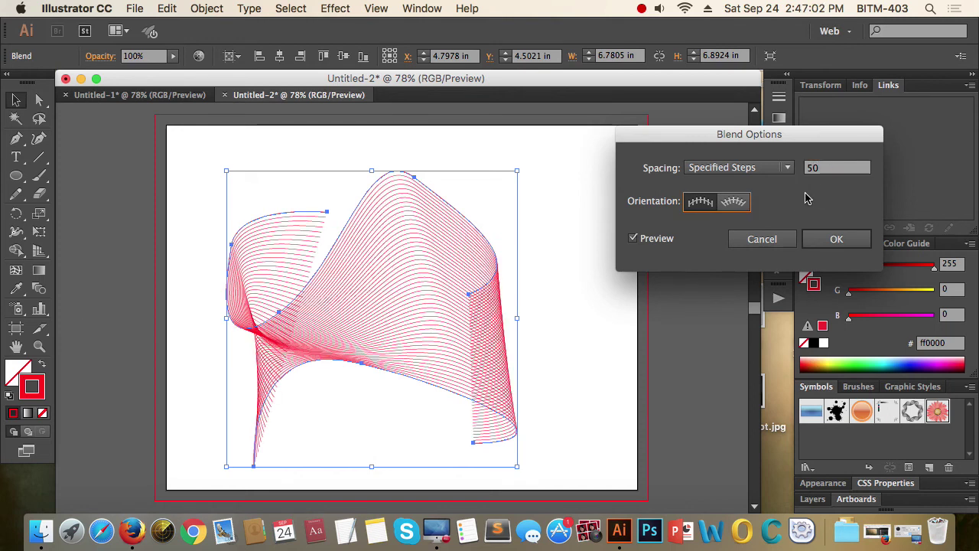
click(836, 239)
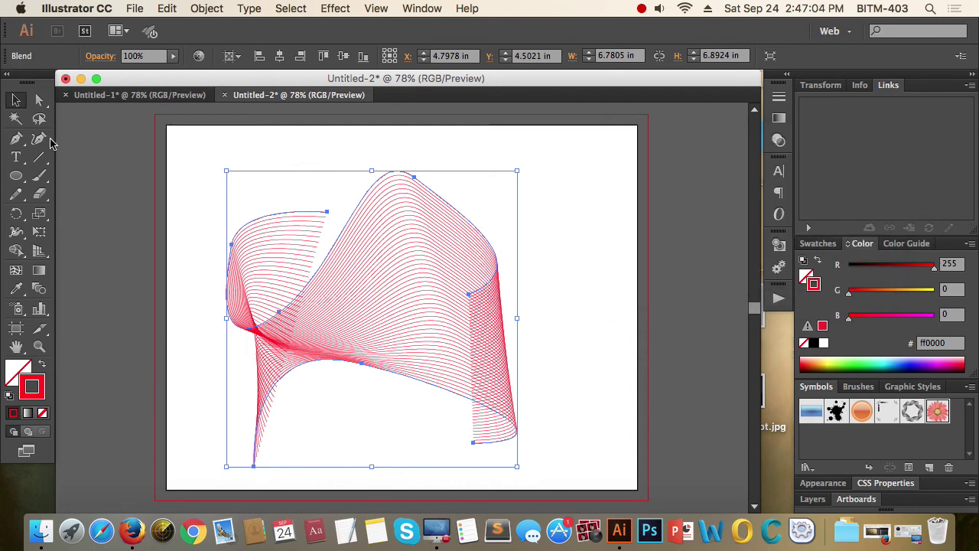
click(40, 100)
Drag an upper-path anchor rightward with Direct Selection to reshape the 50-step blend.
click(299, 171)
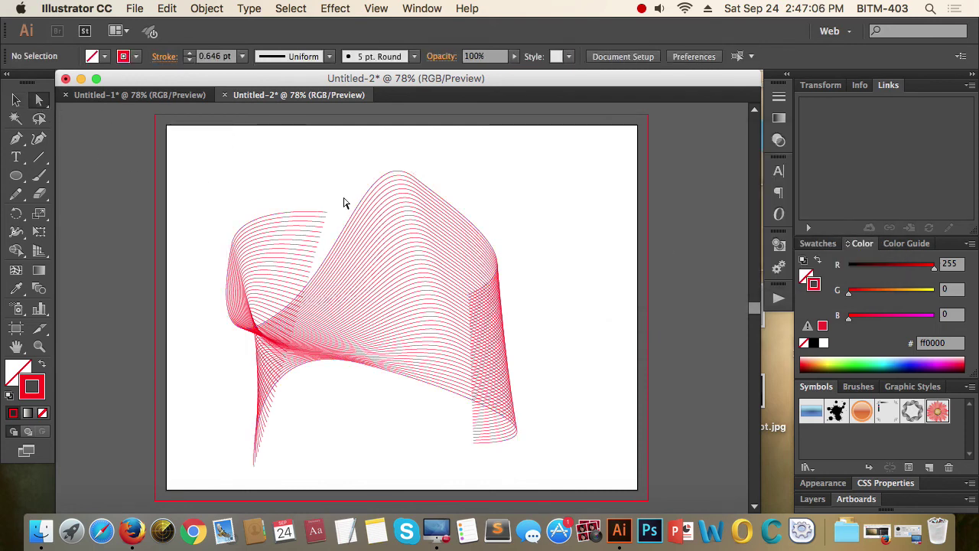
drag(325, 212, 527, 199)
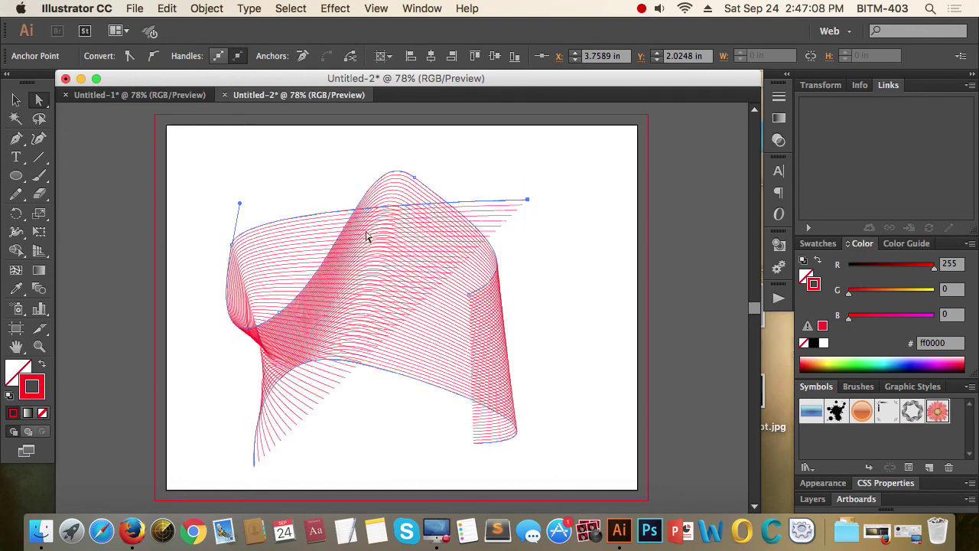